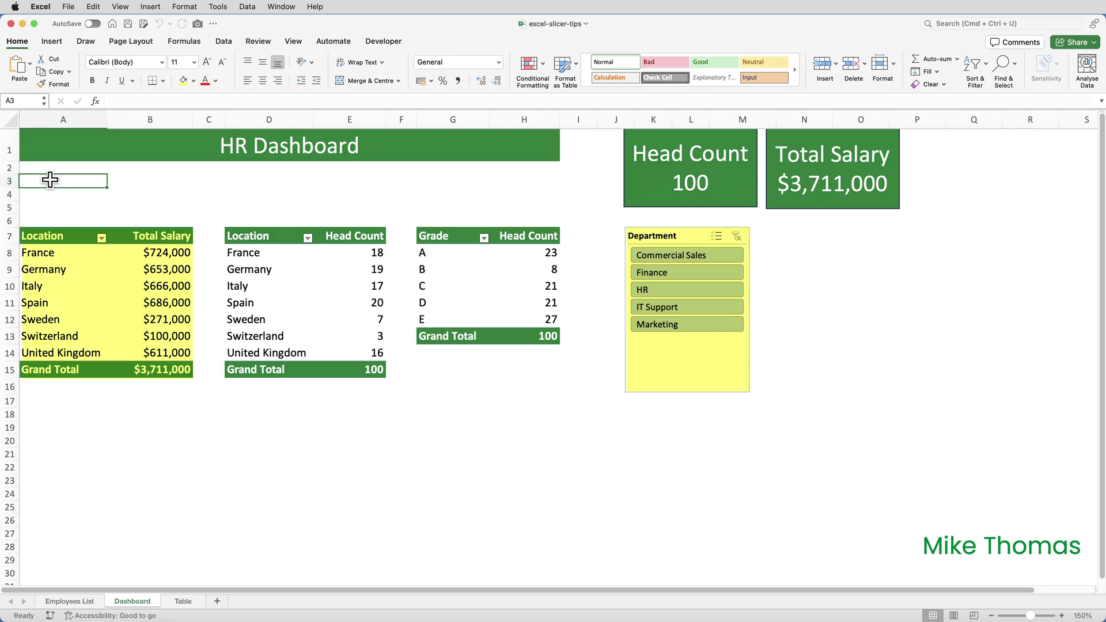
Step: Filter the Department slicer by Finance, HR and IT Support in turn, return to Finance, and clear the filter
{"action": "left_click", "coordinate": [654, 273]}
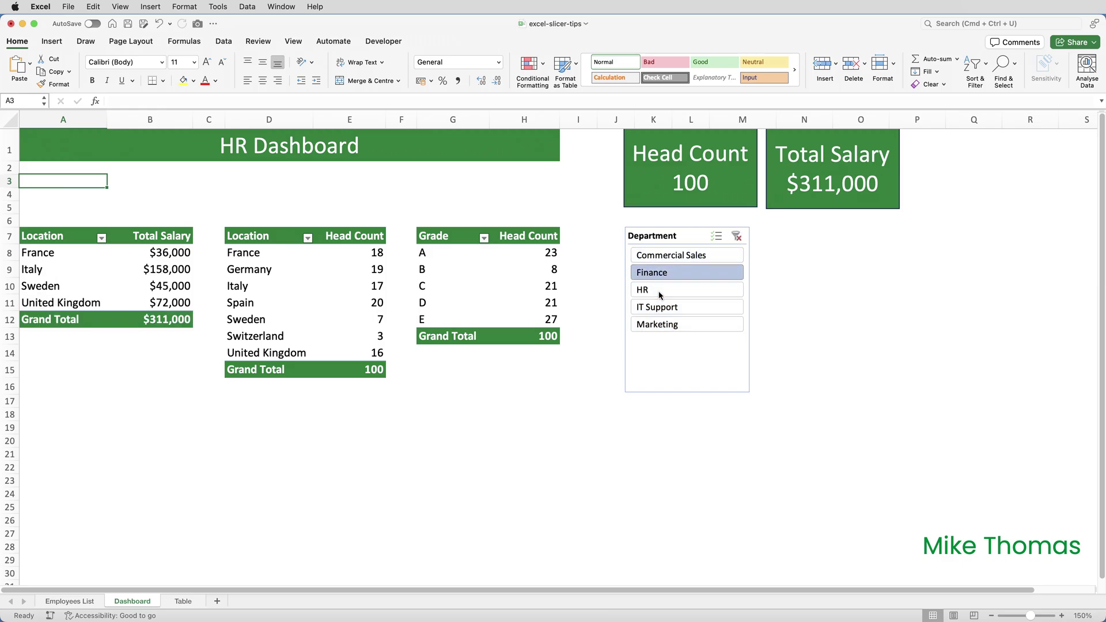
{"action": "left_click", "coordinate": [660, 291]}
{"action": "left_click", "coordinate": [661, 307]}
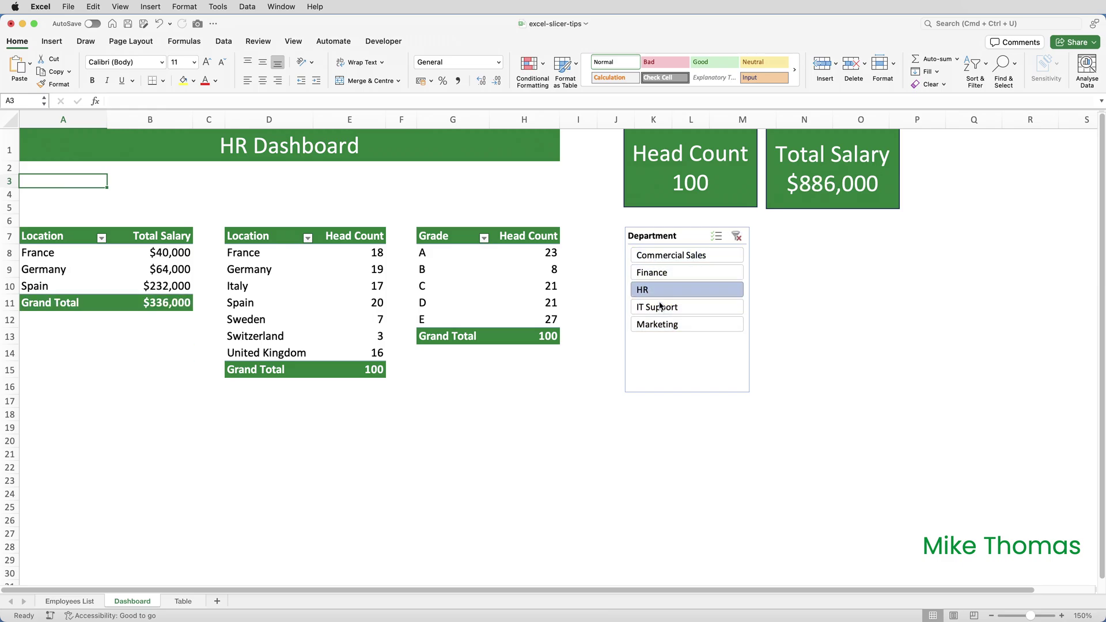
{"action": "left_click", "coordinate": [661, 267]}
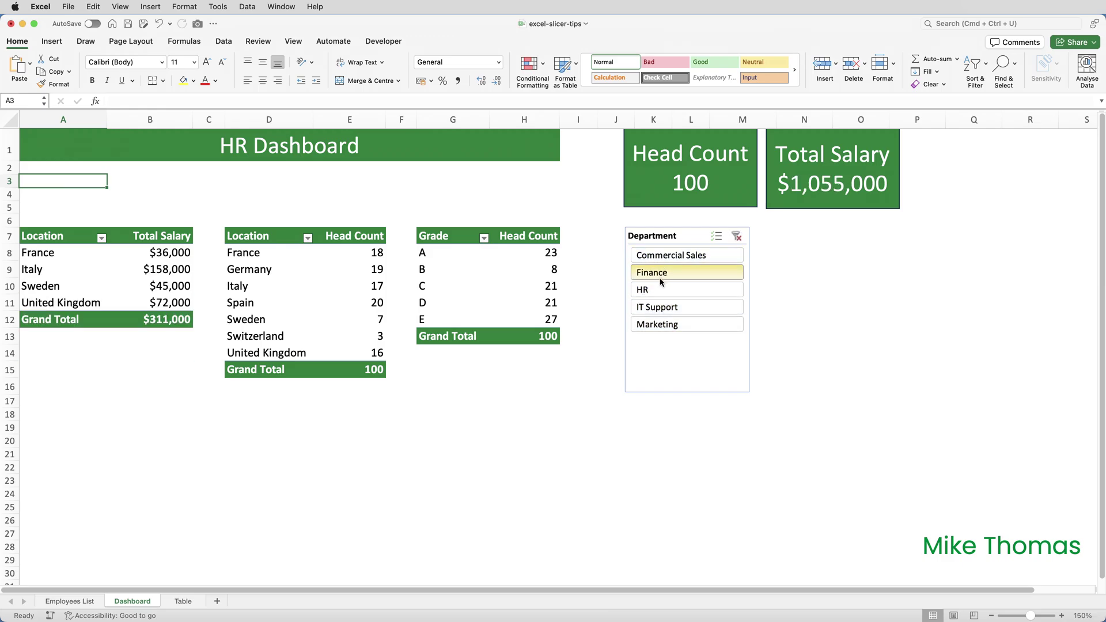
{"action": "left_click", "coordinate": [737, 236]}
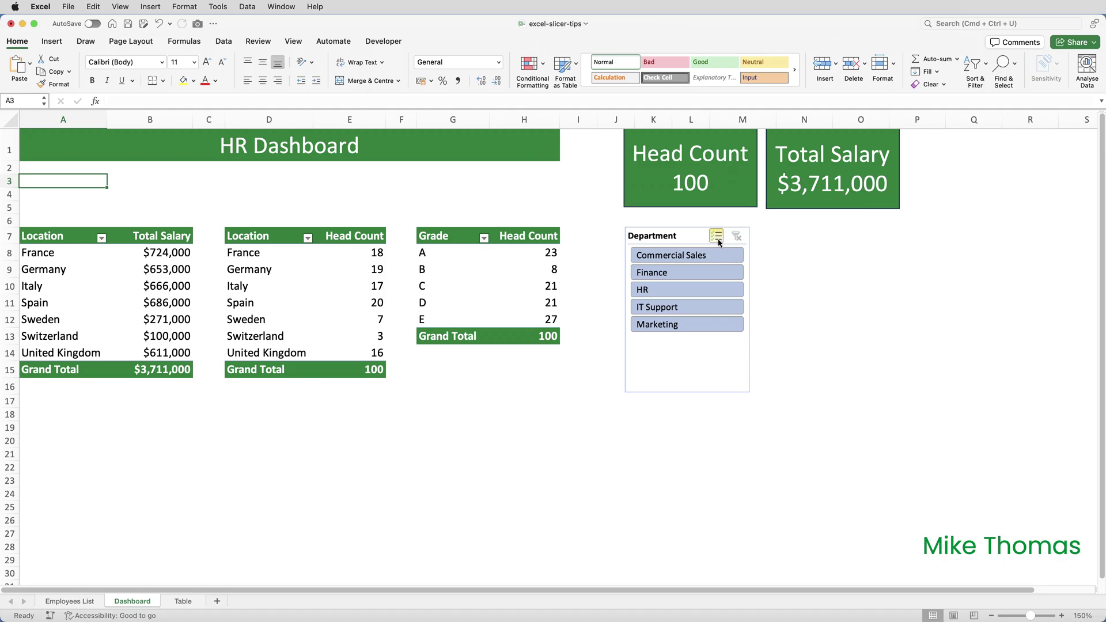
Step: Check the PivotTable names of the salary by location, head count by location and head count by grade tables
{"action": "left_click", "coordinate": [43, 235]}
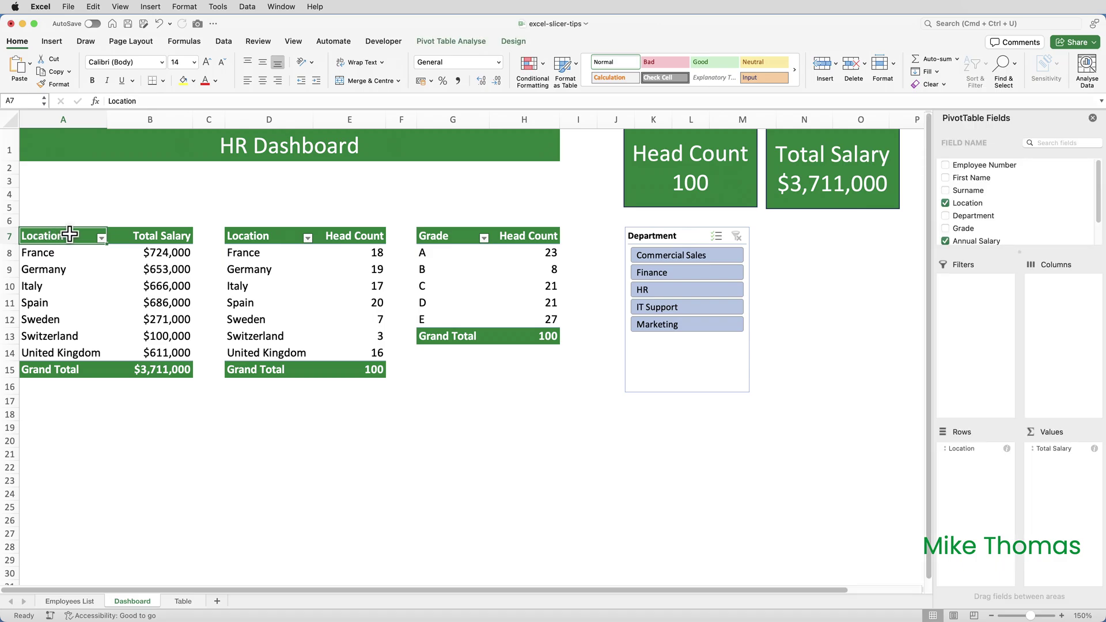
{"action": "left_click", "coordinate": [452, 42]}
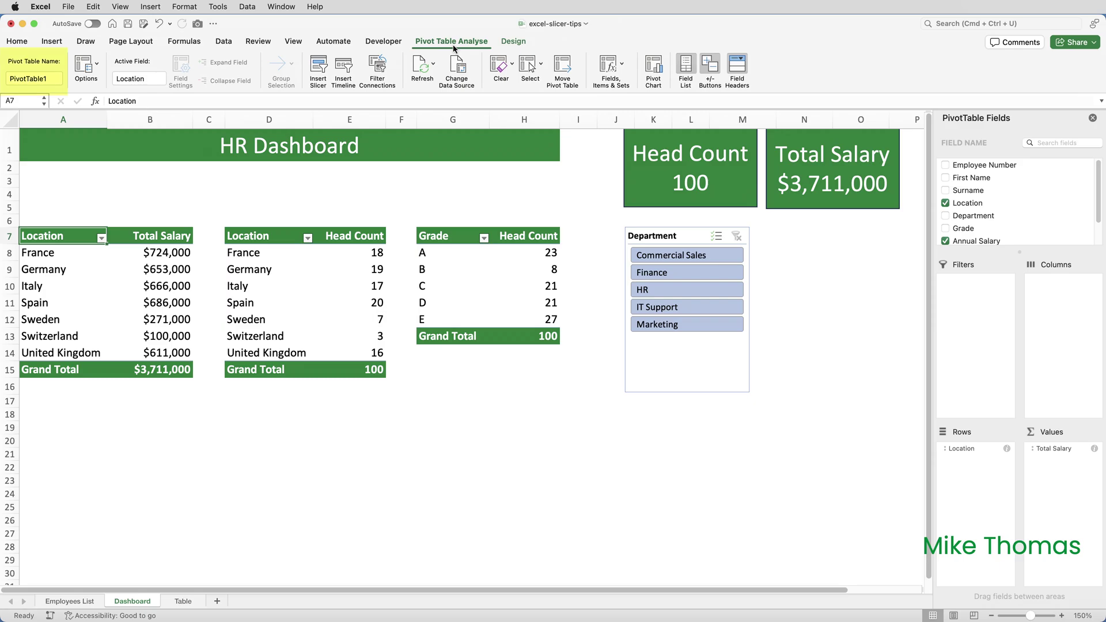
{"action": "left_click", "coordinate": [274, 229]}
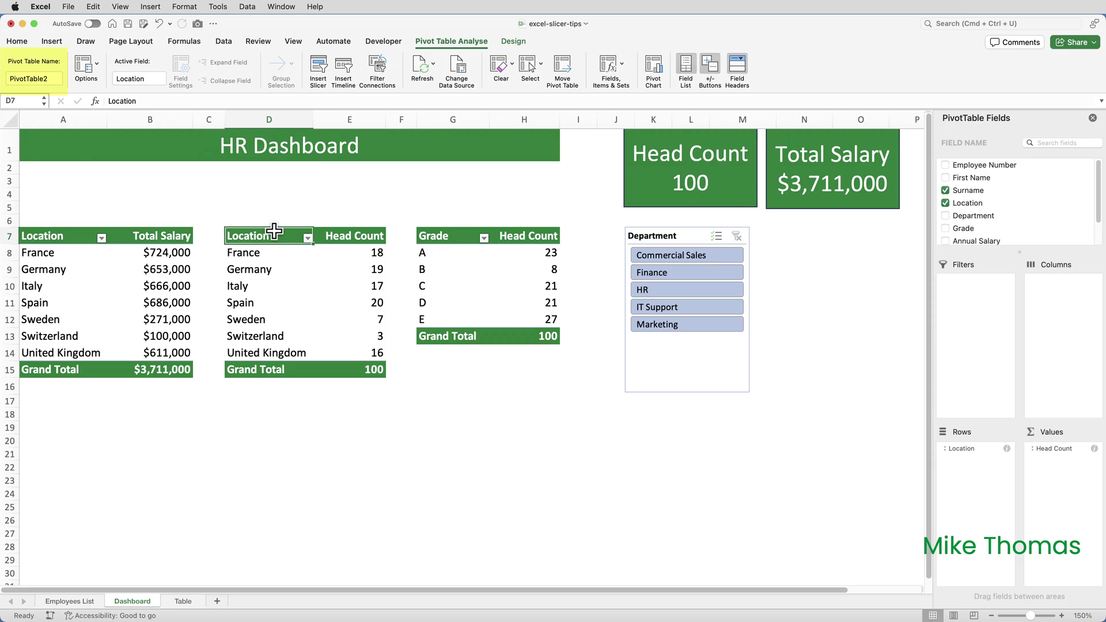
{"action": "left_click", "coordinate": [431, 236]}
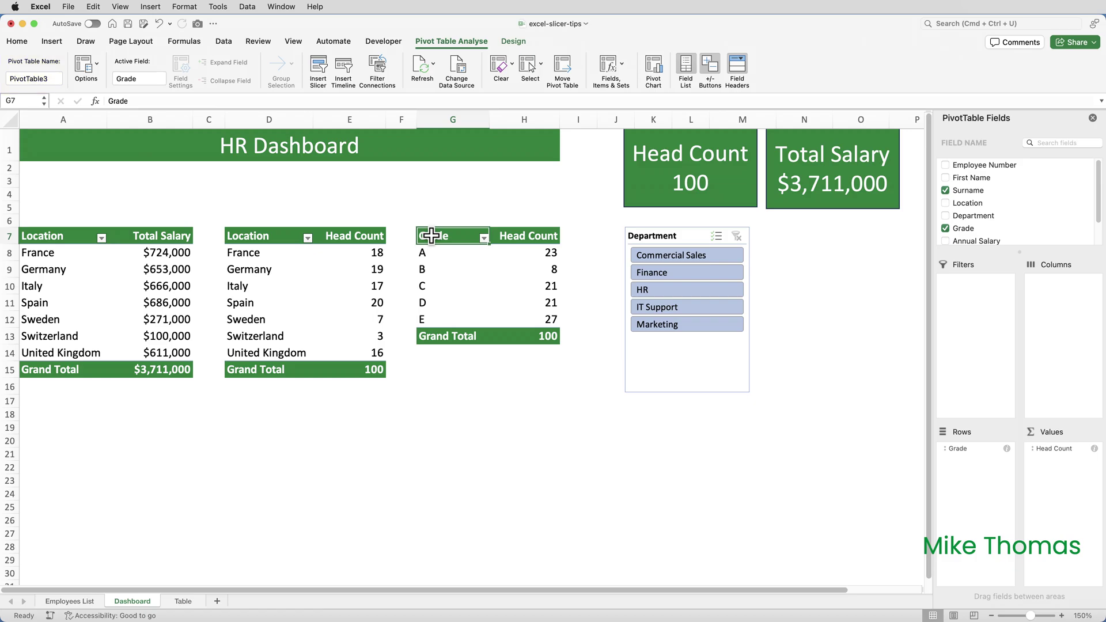
Step: Connect the Department slicer to PivotTable2 and PivotTable3 through its report connections
{"action": "left_click", "coordinate": [683, 233]}
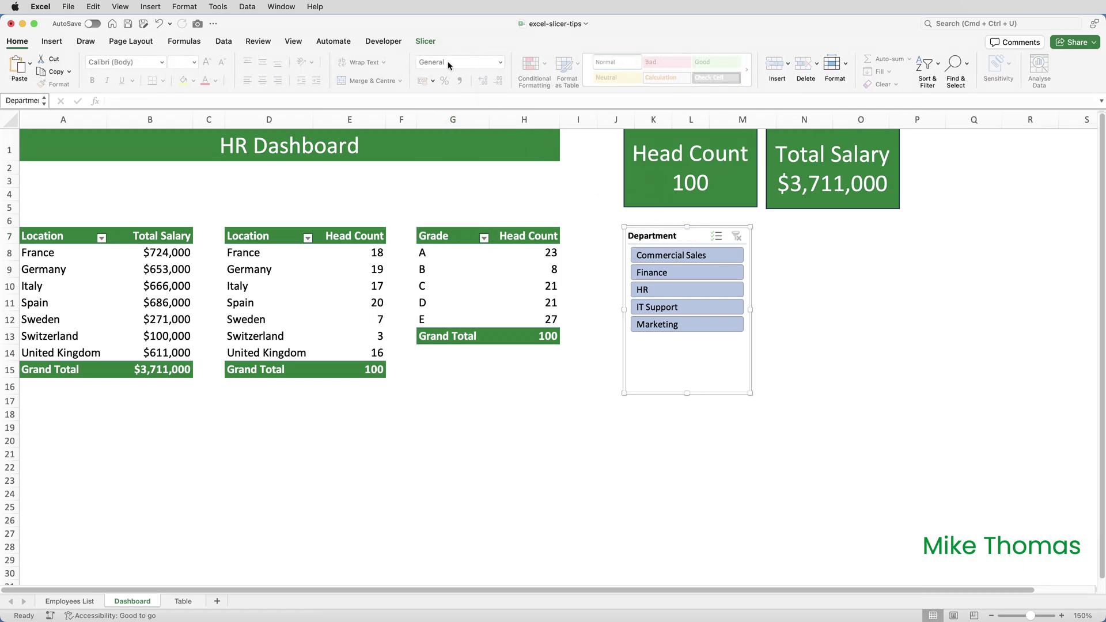
{"action": "left_click", "coordinate": [427, 41]}
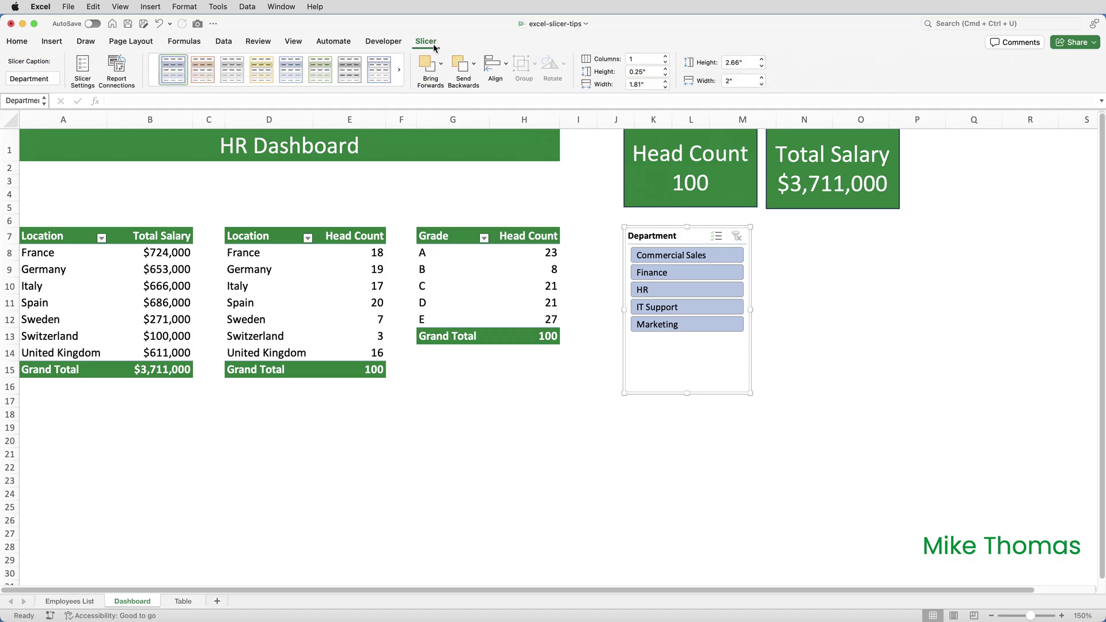
{"action": "left_click", "coordinate": [117, 73]}
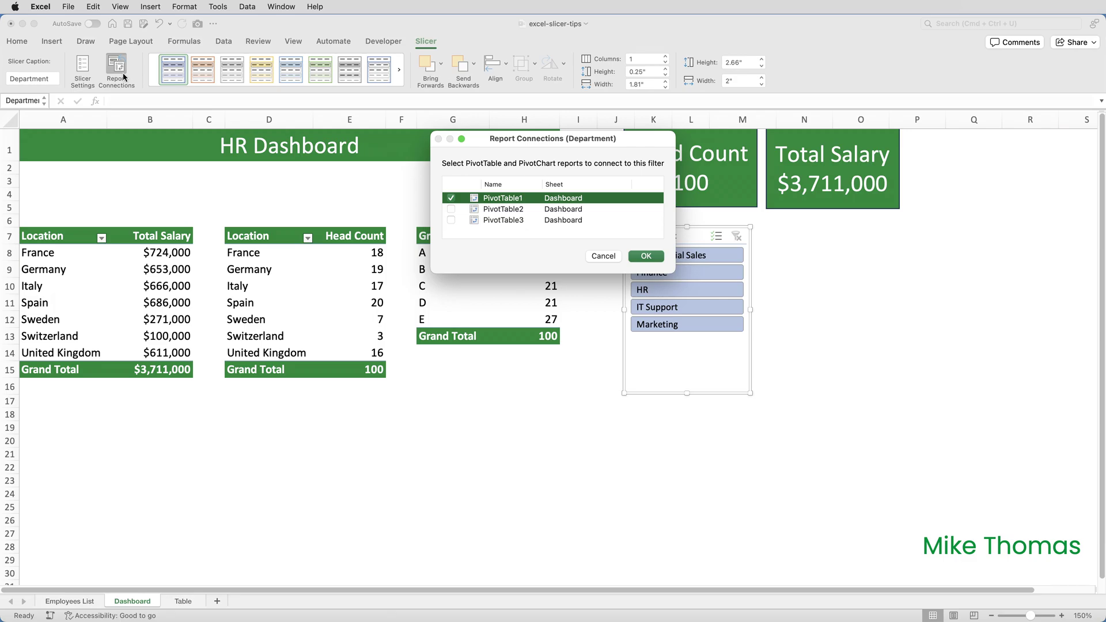
{"action": "left_click", "coordinate": [451, 211]}
{"action": "left_click", "coordinate": [451, 221]}
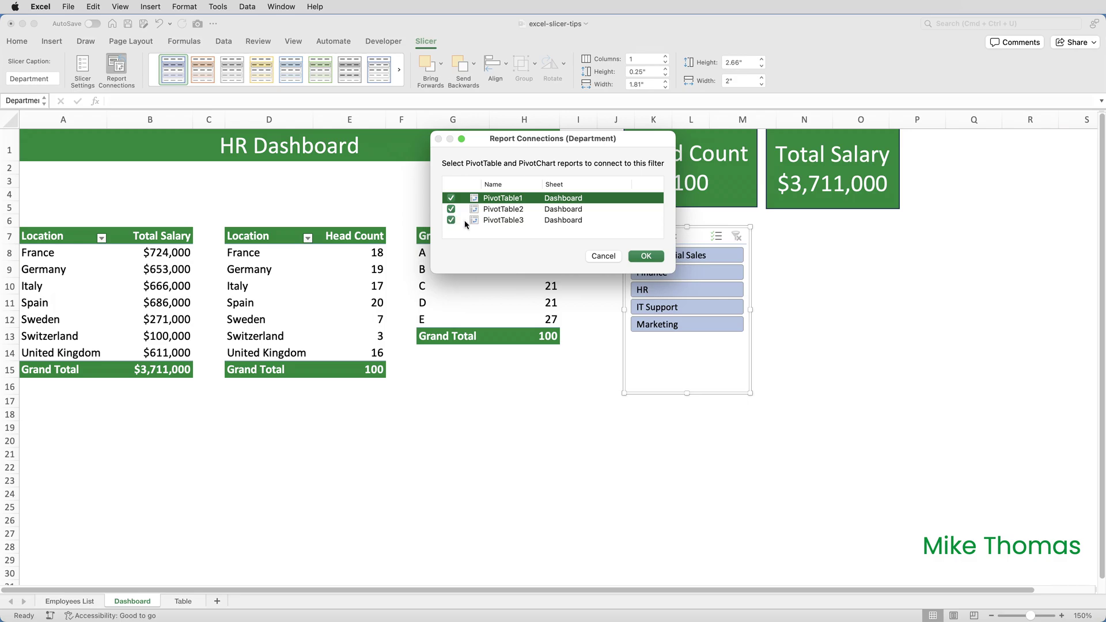
{"action": "left_click", "coordinate": [644, 257]}
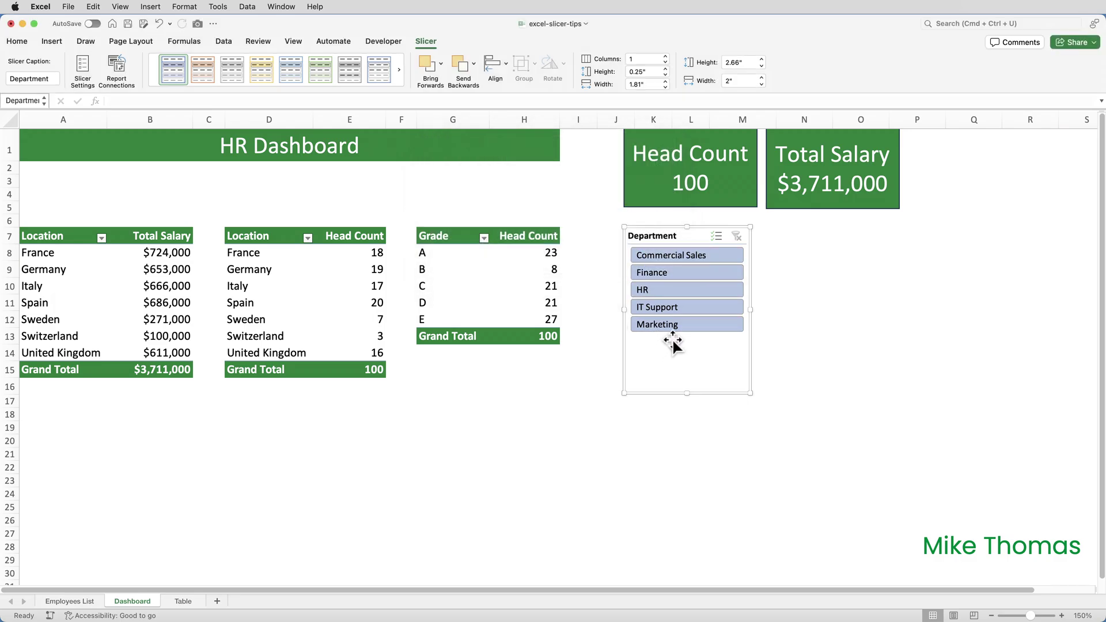
Step: Test the Department slicer by filtering on Finance, IT Support and Marketing in turn, and clear the filter
{"action": "left_click", "coordinate": [675, 274]}
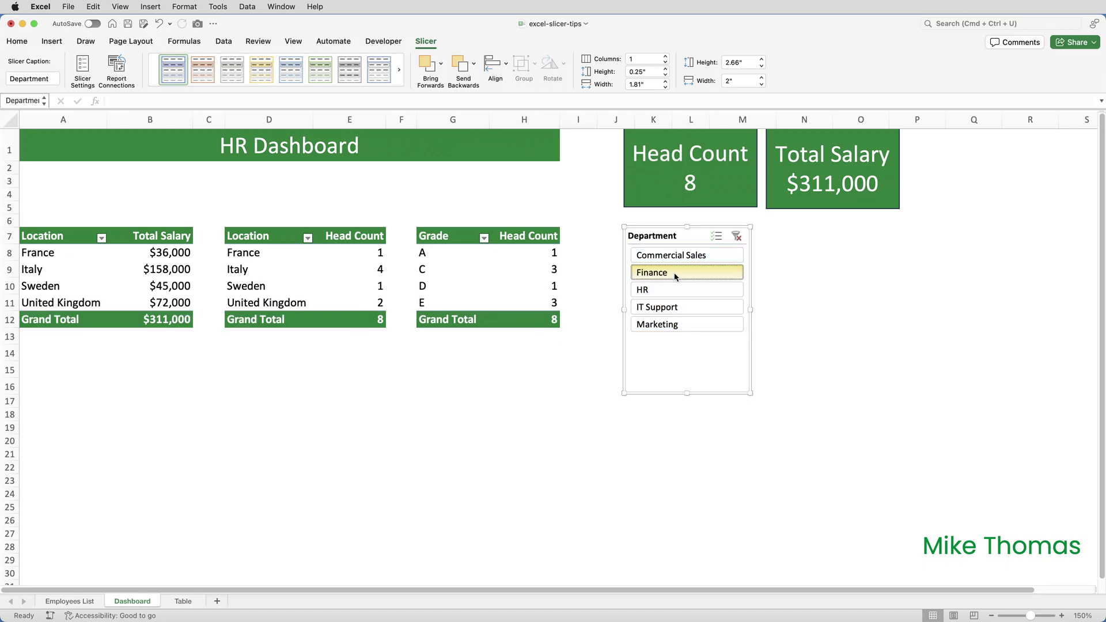
{"action": "left_click", "coordinate": [668, 309]}
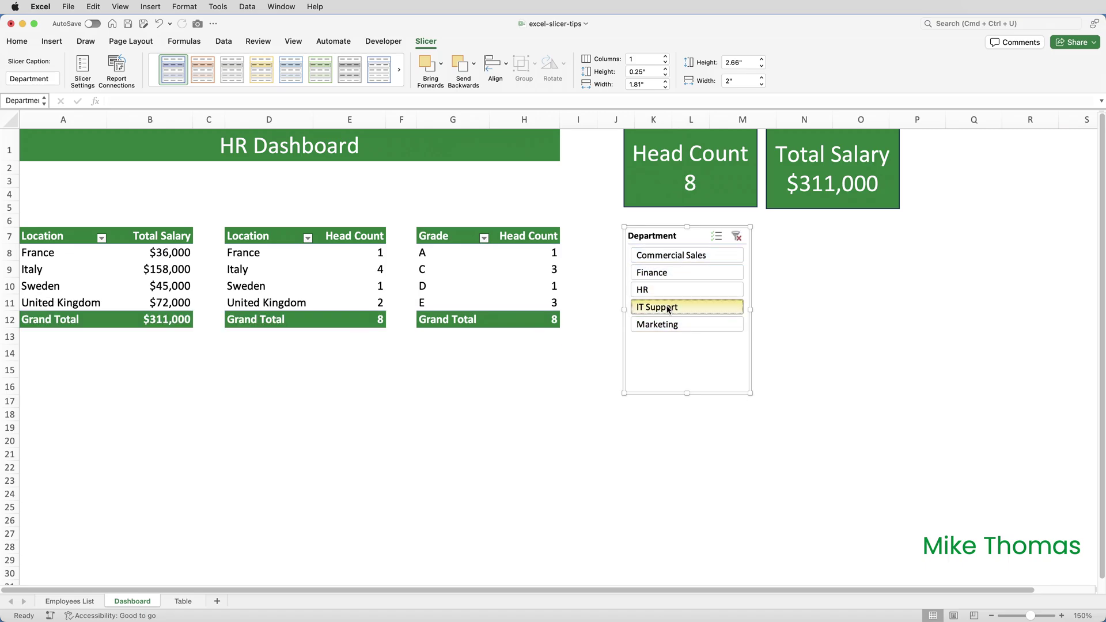
{"action": "left_click", "coordinate": [669, 325]}
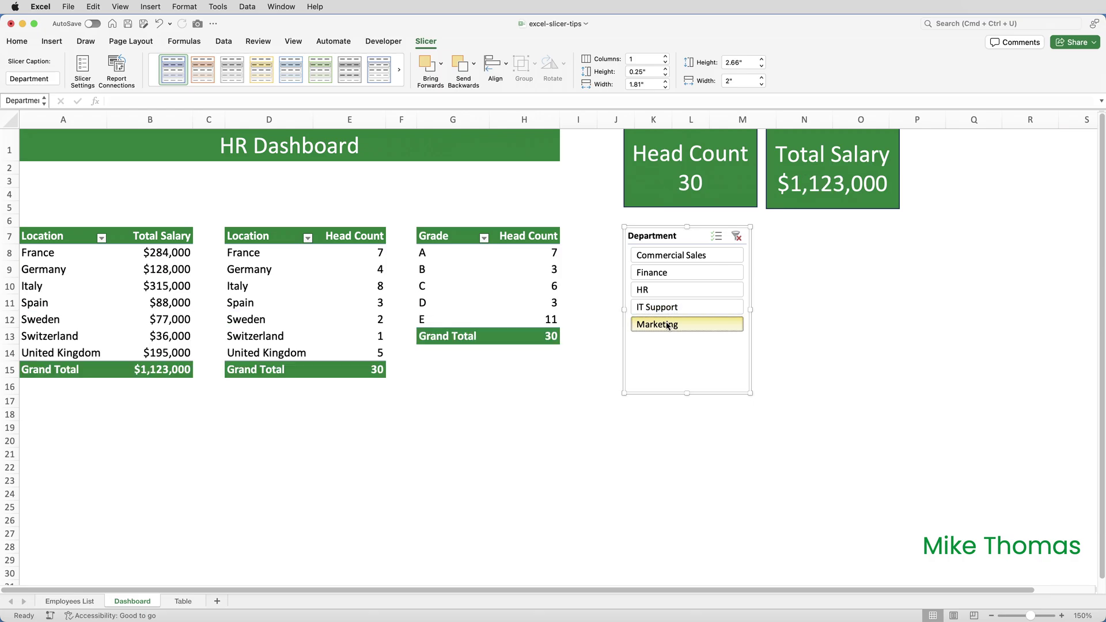
{"action": "left_click", "coordinate": [738, 239]}
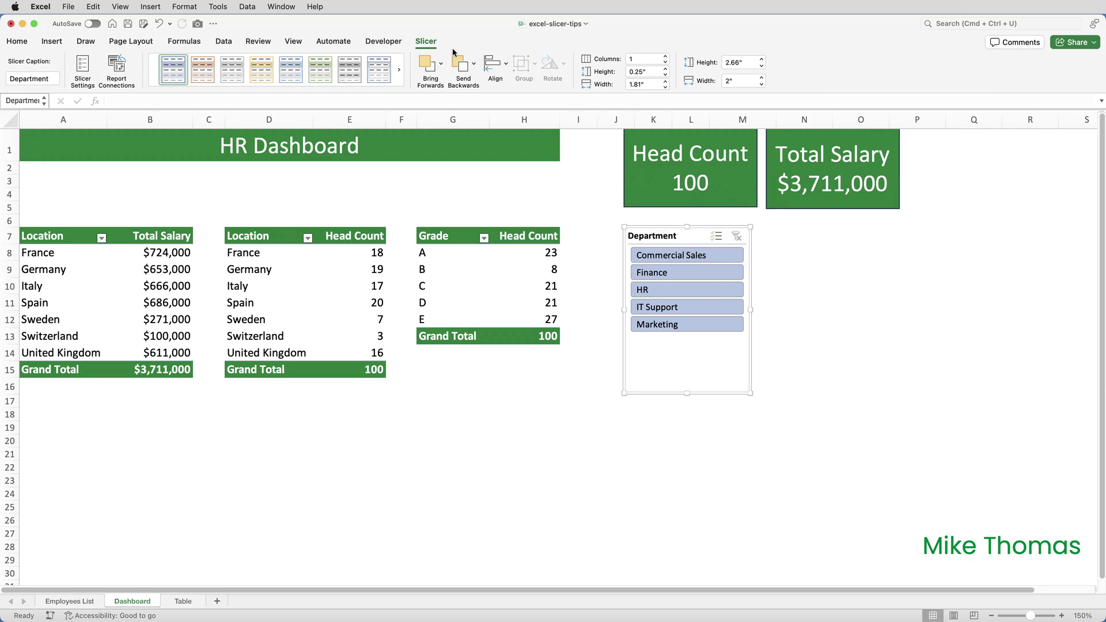
Step: Set the Department slicer to show its items in 5 columns
{"action": "left_click", "coordinate": [665, 57]}
{"action": "left_click", "coordinate": [665, 58]}
{"action": "left_click", "coordinate": [666, 57]}
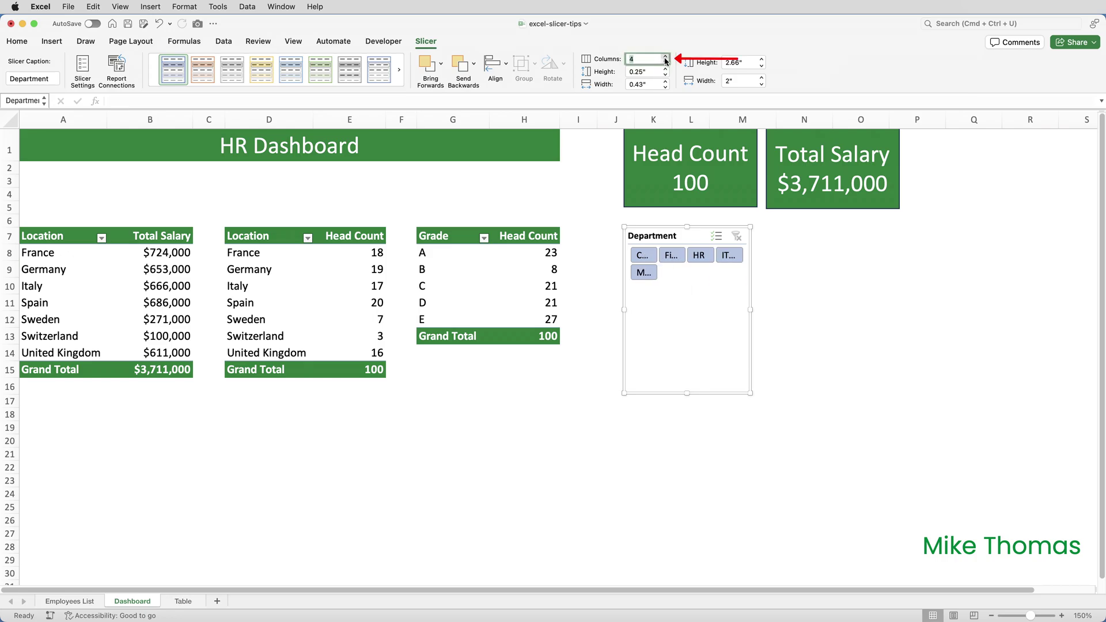
{"action": "left_click", "coordinate": [666, 58]}
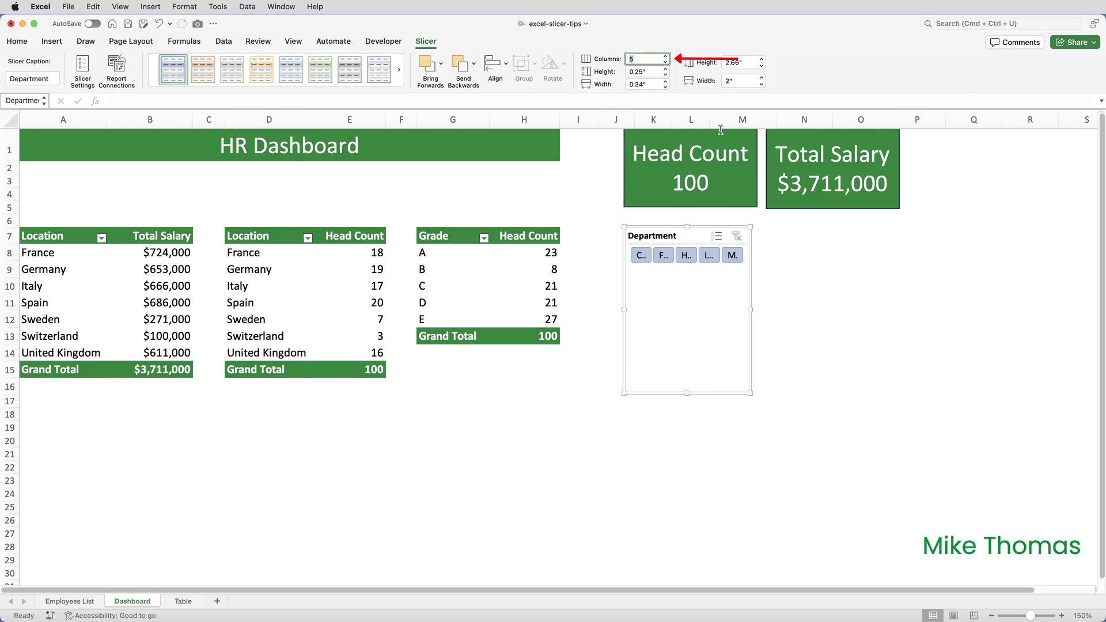
Step: Place the Department slicer directly beneath the HR Dashboard title and resize it to about 0.87" high and 8.69" wide
{"action": "left_click_drag", "start_coordinate": [750, 308], "coordinate": [1006, 309]}
{"action": "left_click_drag", "start_coordinate": [814, 393], "coordinate": [816, 282]}
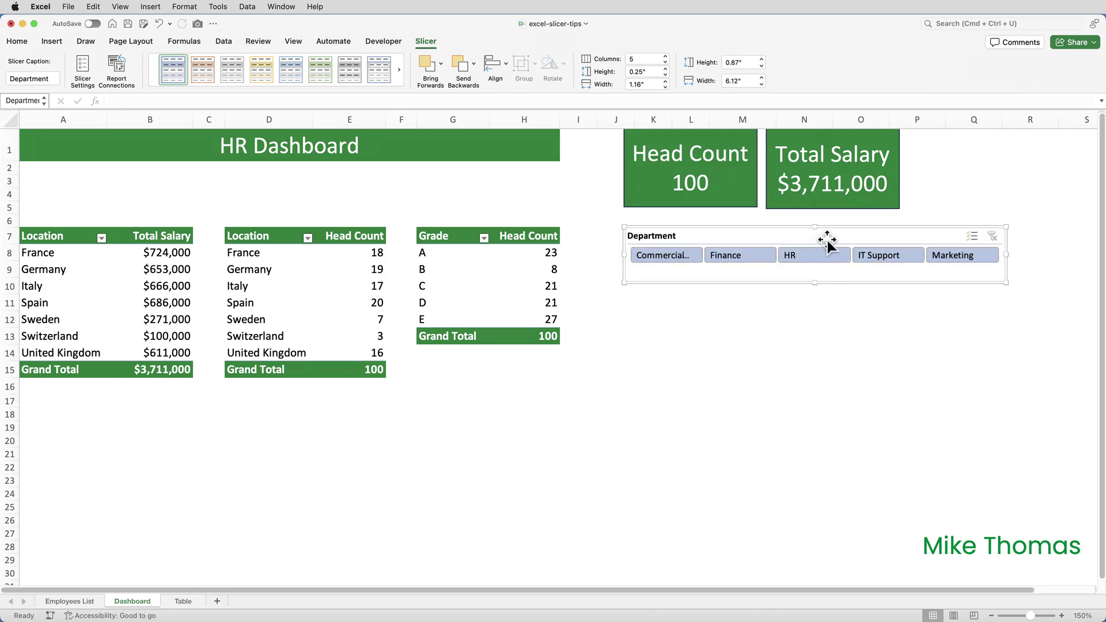
{"action": "left_click_drag", "start_coordinate": [841, 231], "coordinate": [232, 166]}
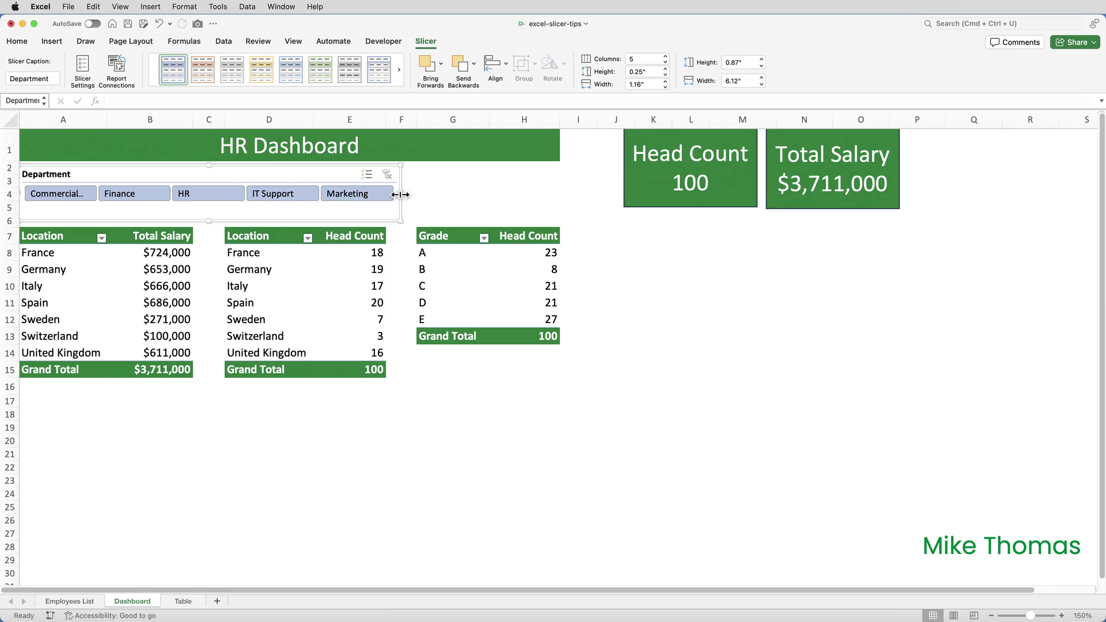
{"action": "left_click_drag", "start_coordinate": [405, 195], "coordinate": [559, 198]}
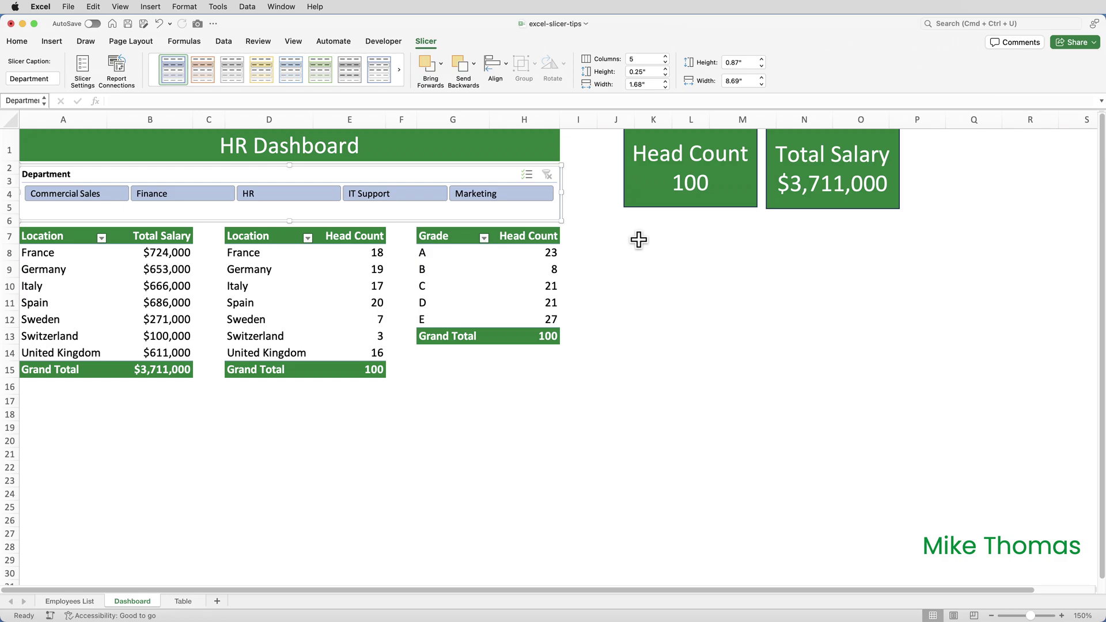
{"action": "left_click", "coordinate": [599, 221]}
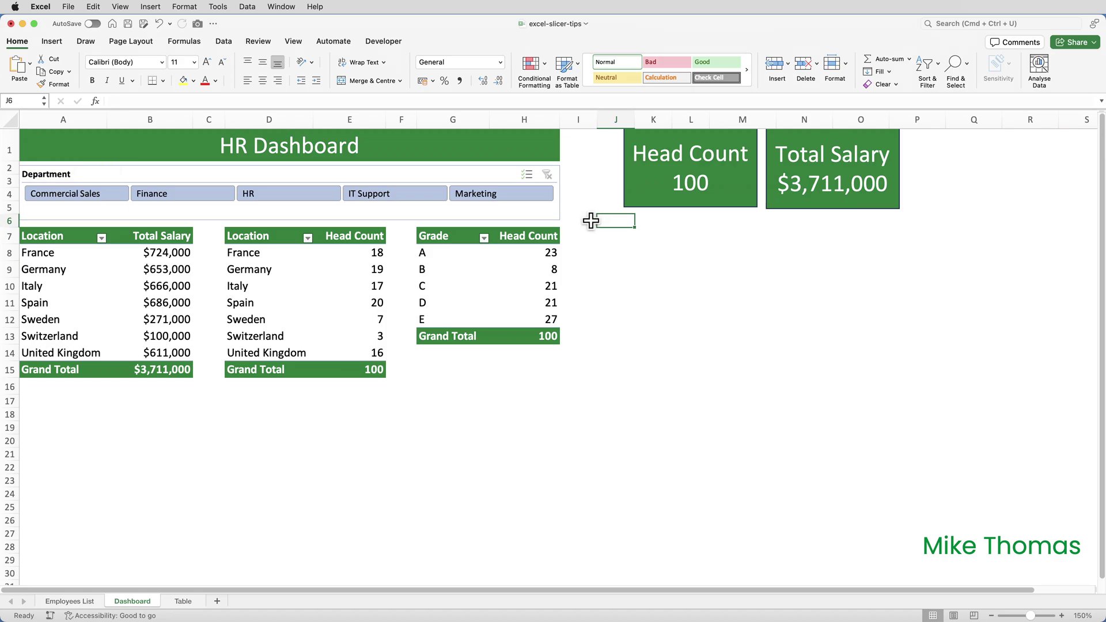
Step: Change the Department slicer's caption to "Please Select a Department"
{"action": "left_click", "coordinate": [559, 203]}
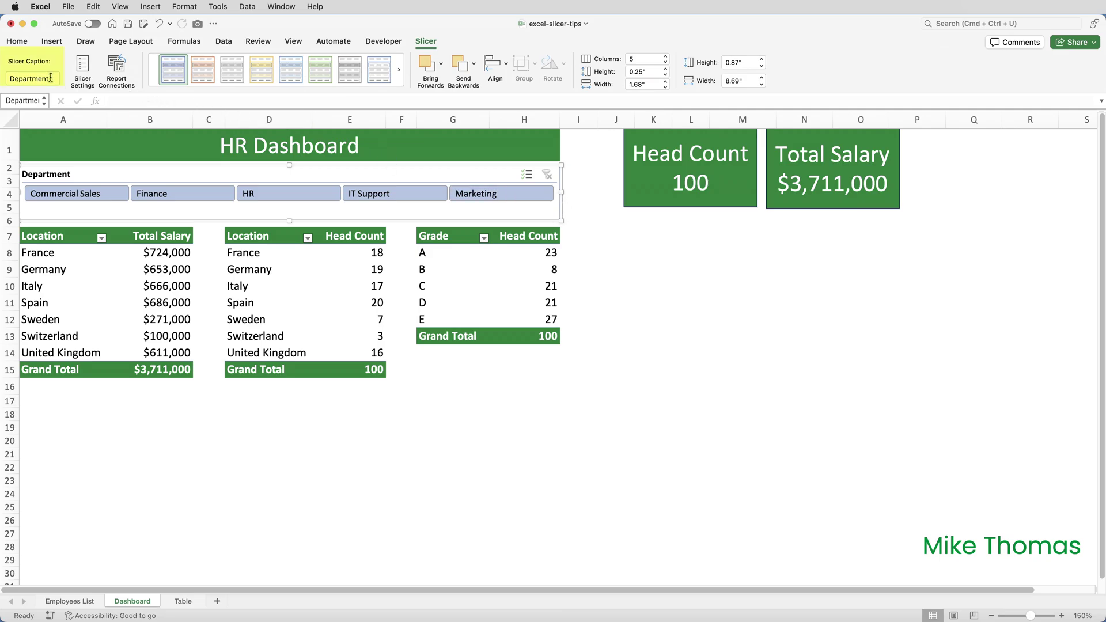
{"action": "left_click_drag", "start_coordinate": [51, 77], "coordinate": [2, 80]}
{"action": "key", "text": "BackSpace"}
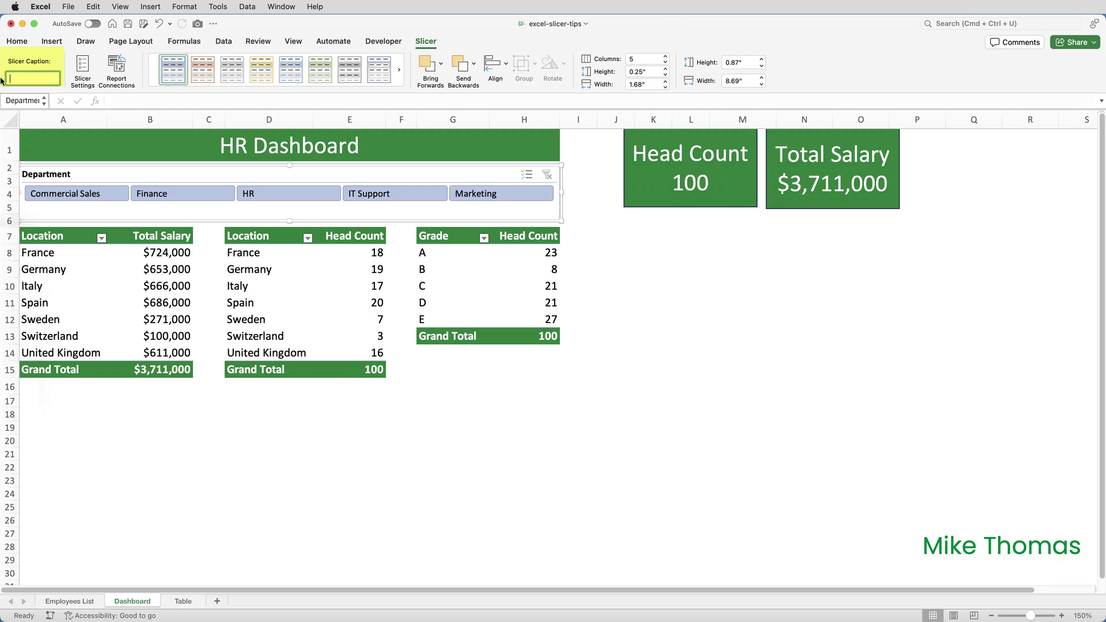
{"action": "type", "text": "Please Select a Depart"}
{"action": "type", "text": "ment"}
{"action": "key", "text": "Return"}
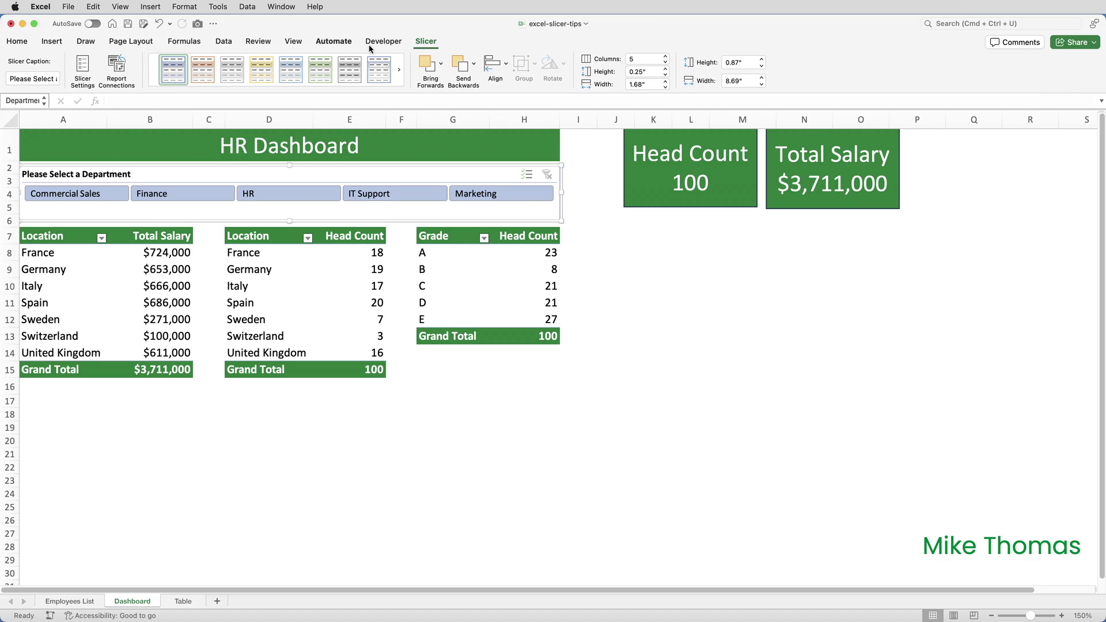
Step: Turn off the header display in the Department slicer's settings
{"action": "left_click", "coordinate": [87, 64]}
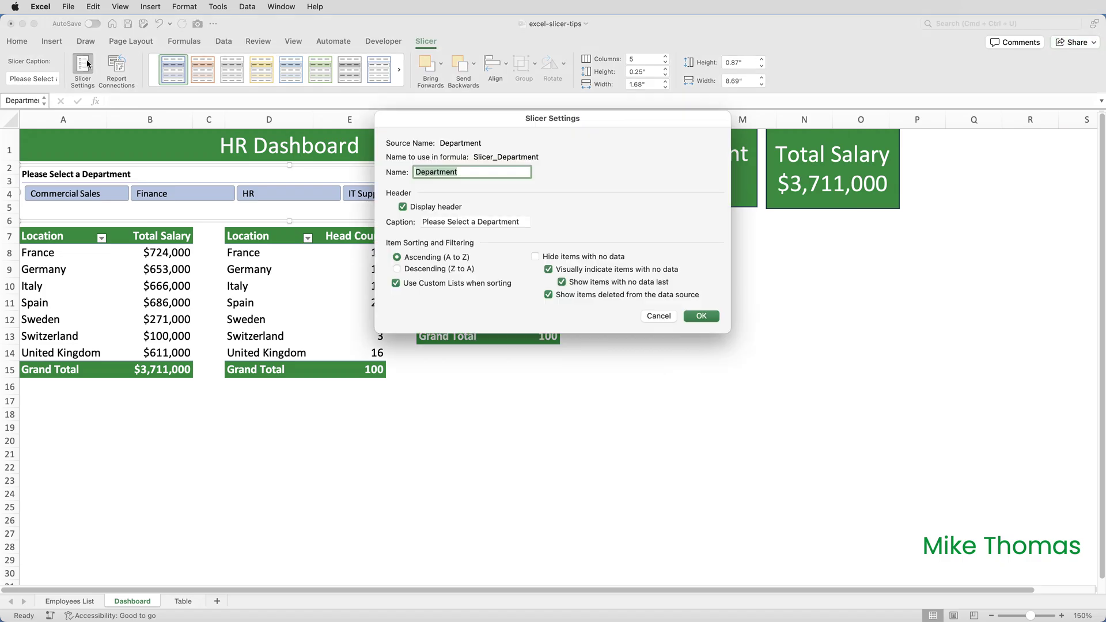
{"action": "left_click", "coordinate": [403, 207]}
{"action": "left_click", "coordinate": [700, 316]}
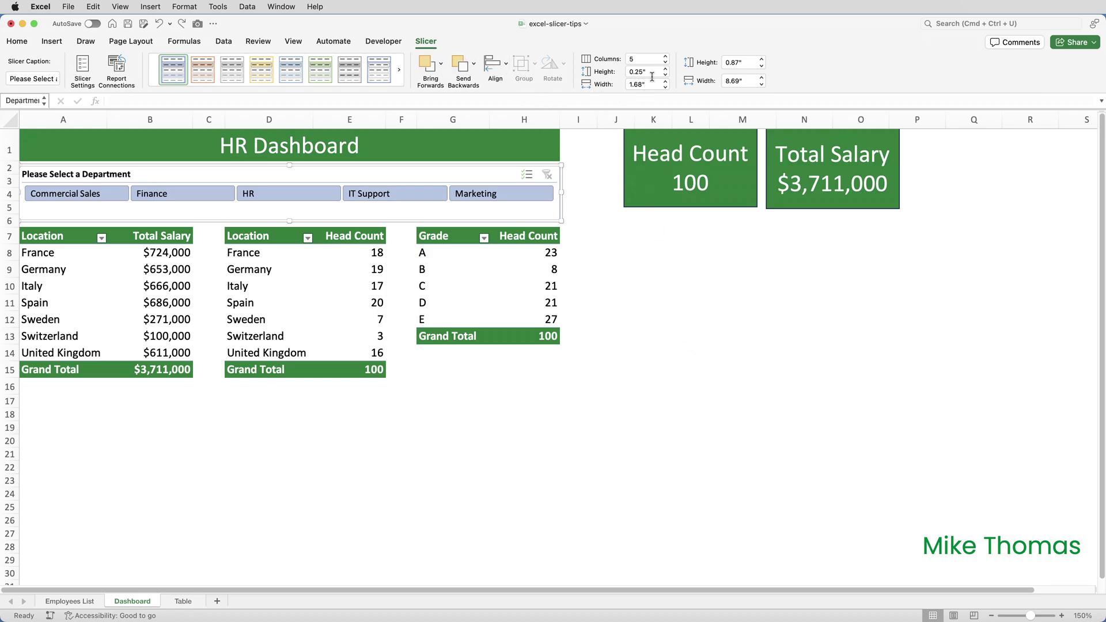
Step: Set the height of the Department slicer's item buttons to 0.5" and deselect the slicer
{"action": "left_click_drag", "start_coordinate": [654, 73], "coordinate": [627, 74]}
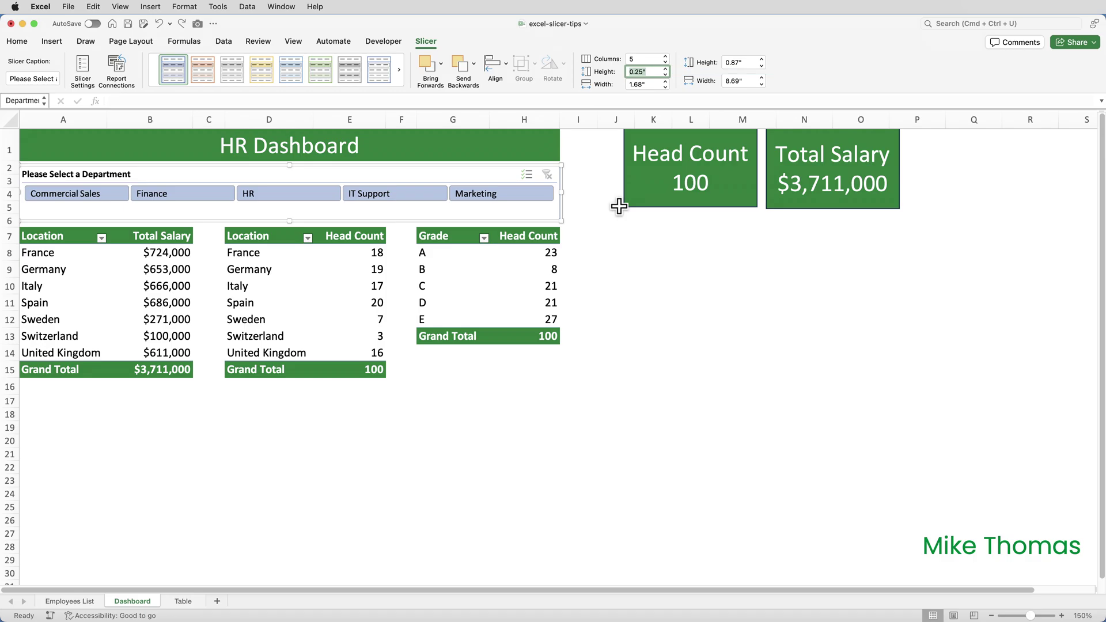
{"action": "type", "text": "0.5"}
{"action": "key", "text": "Tab"}
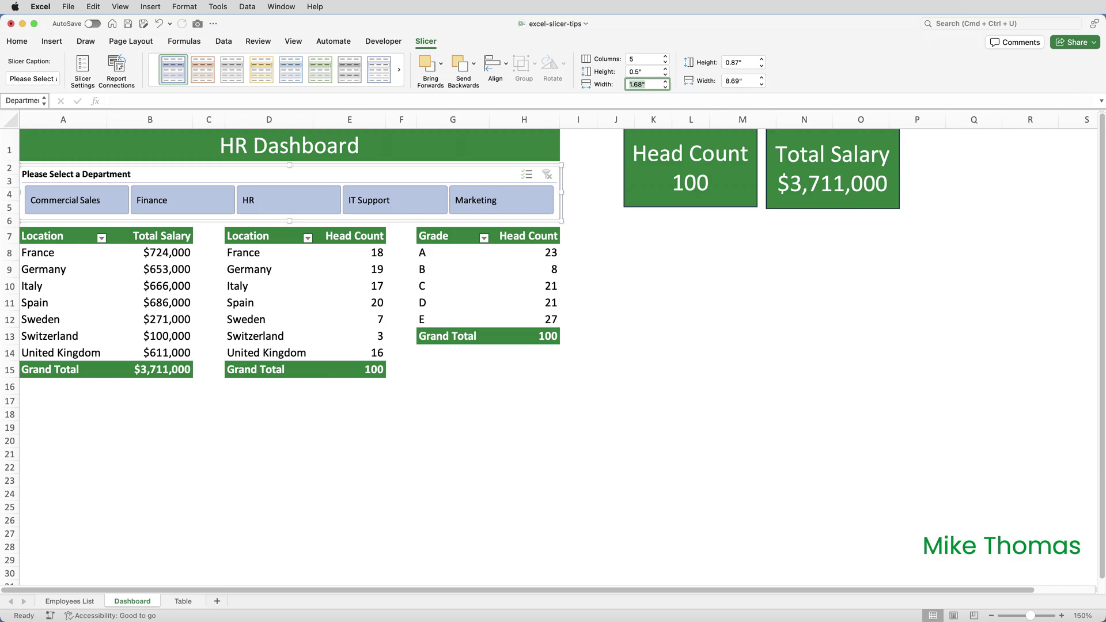
{"action": "left_click", "coordinate": [641, 229]}
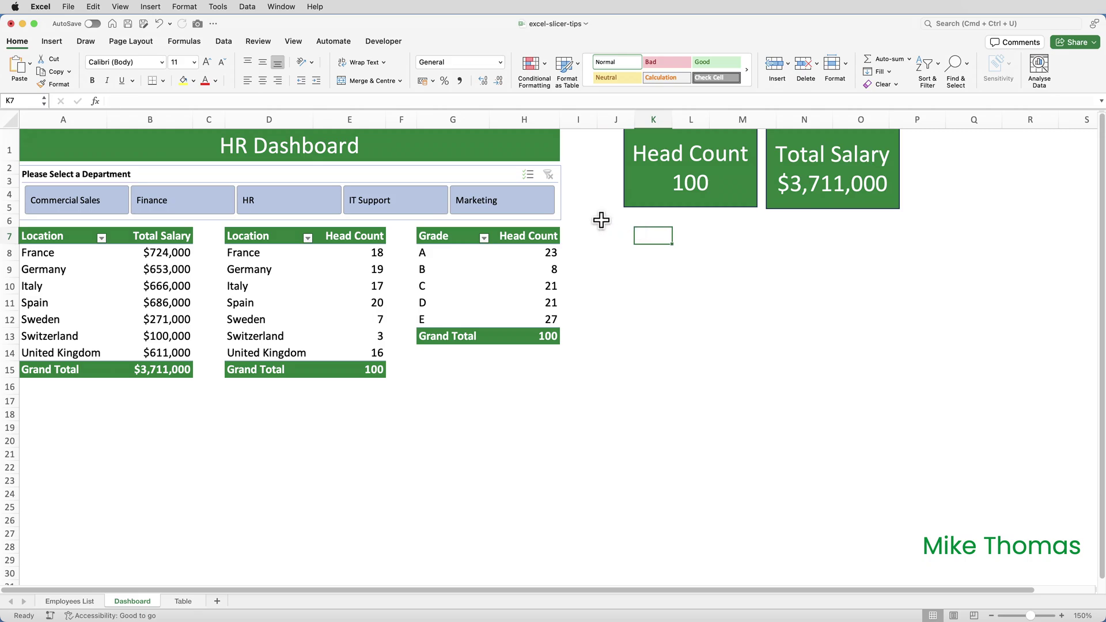
Step: Duplicate the light orange slicer style SlicerStyleLight2 and name the copy "Demo Style"
{"action": "left_click", "coordinate": [559, 207]}
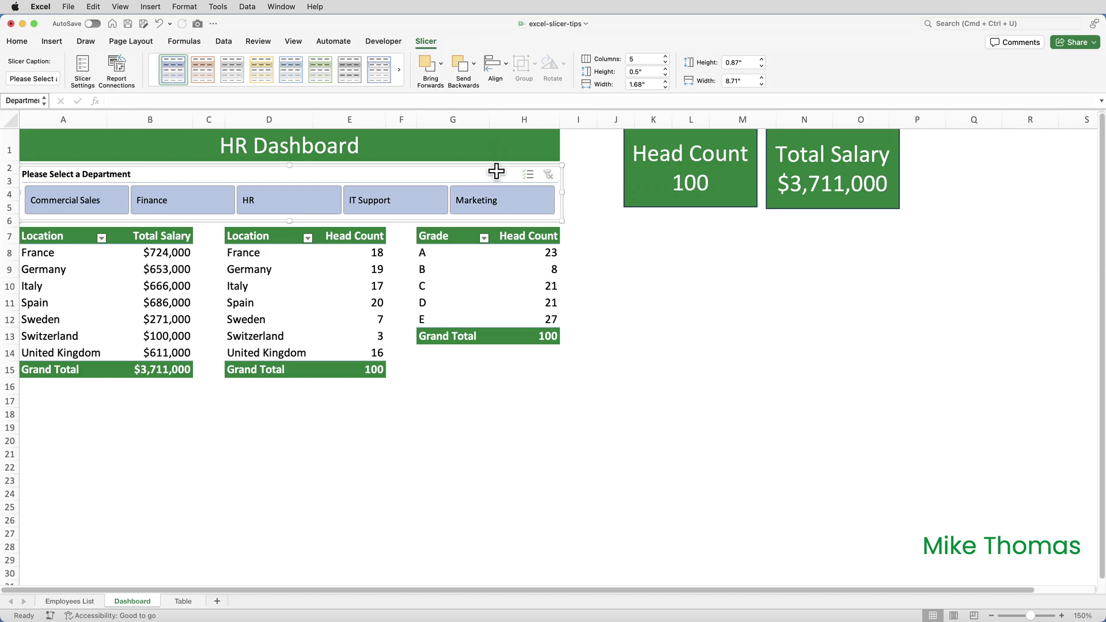
{"action": "right_click", "coordinate": [207, 68]}
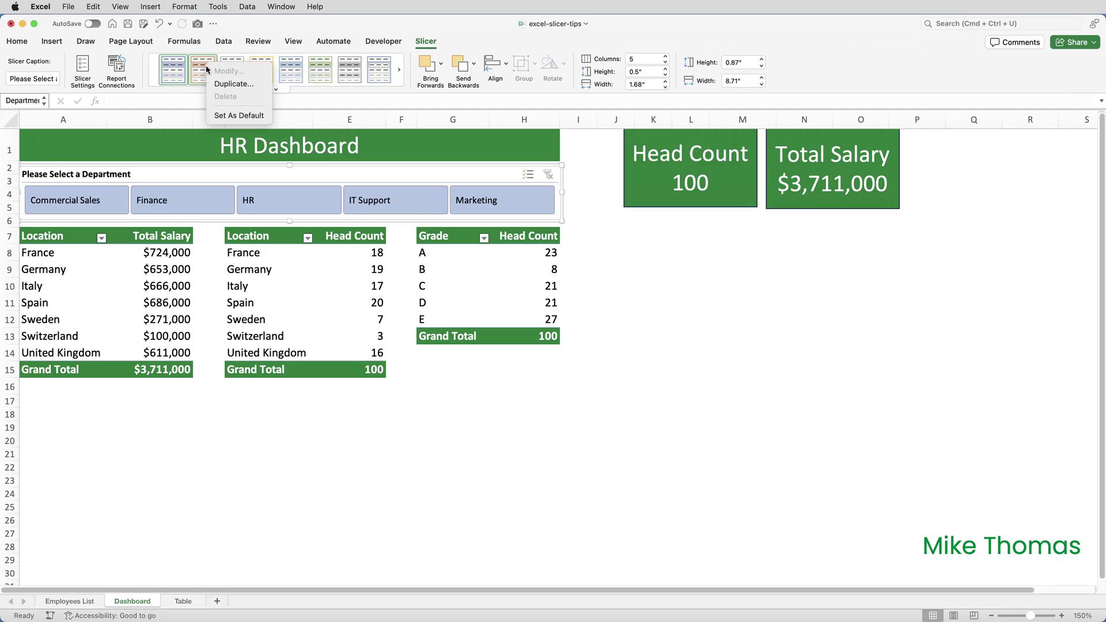
{"action": "left_click", "coordinate": [240, 84]}
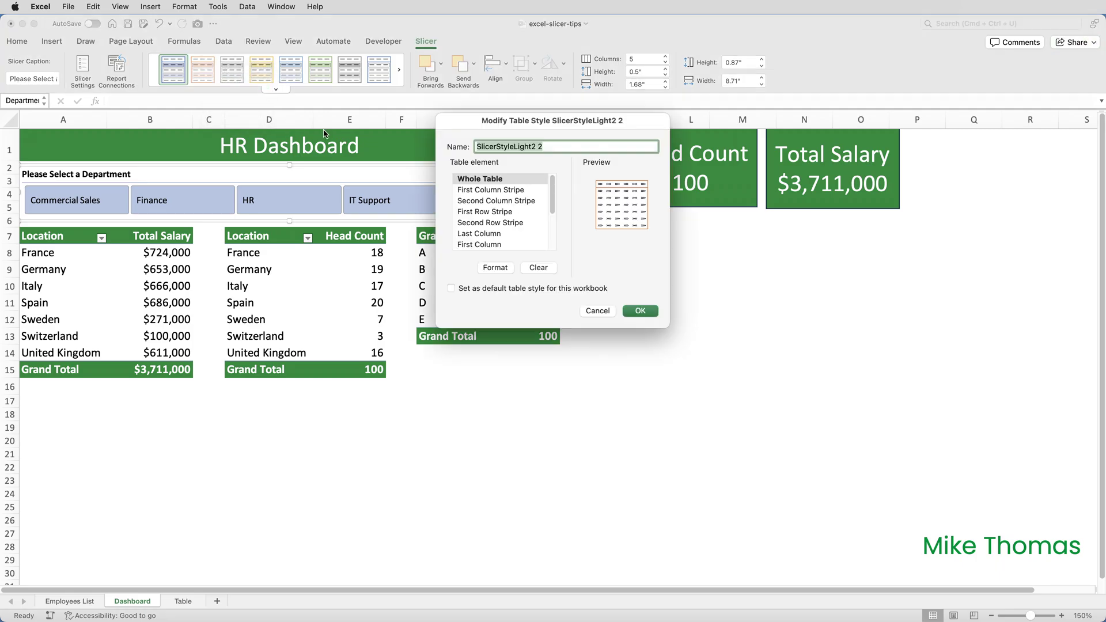
{"action": "type", "text": "Demo Style"}
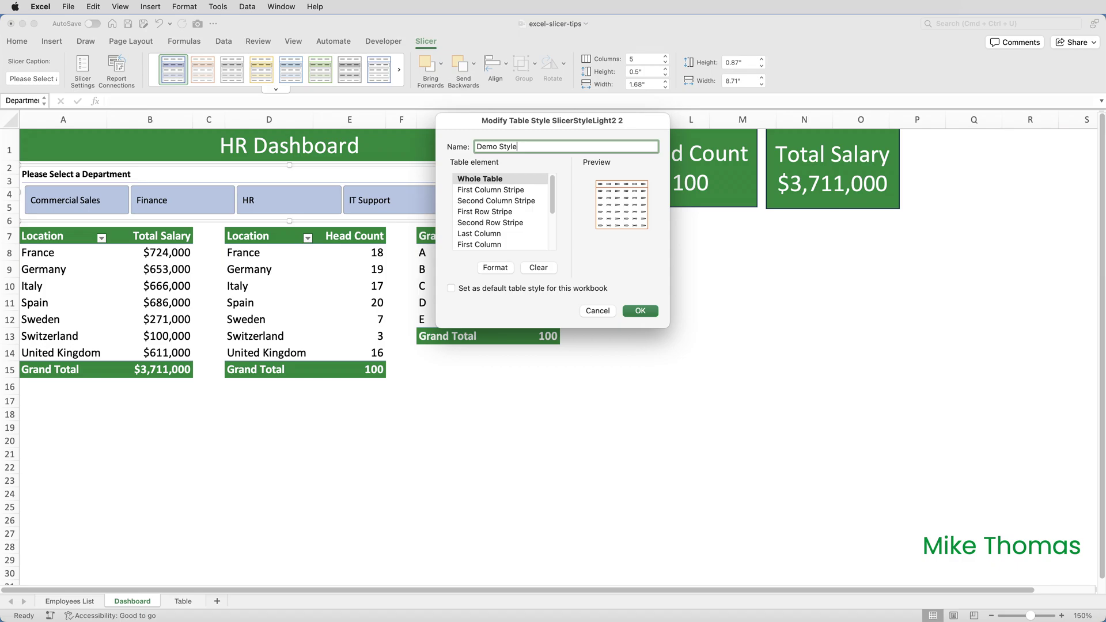
Step: Give the whole-table element of Demo Style a yellow background fill, save the style and apply it to the Department slicer
{"action": "left_click", "coordinate": [493, 268]}
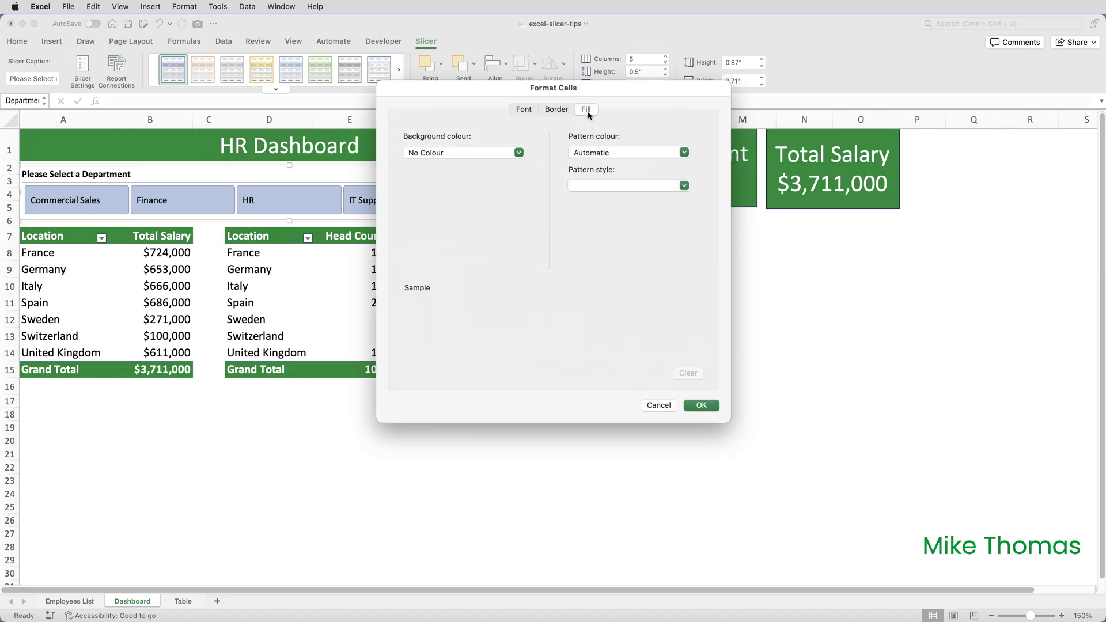
{"action": "left_click", "coordinate": [519, 153]}
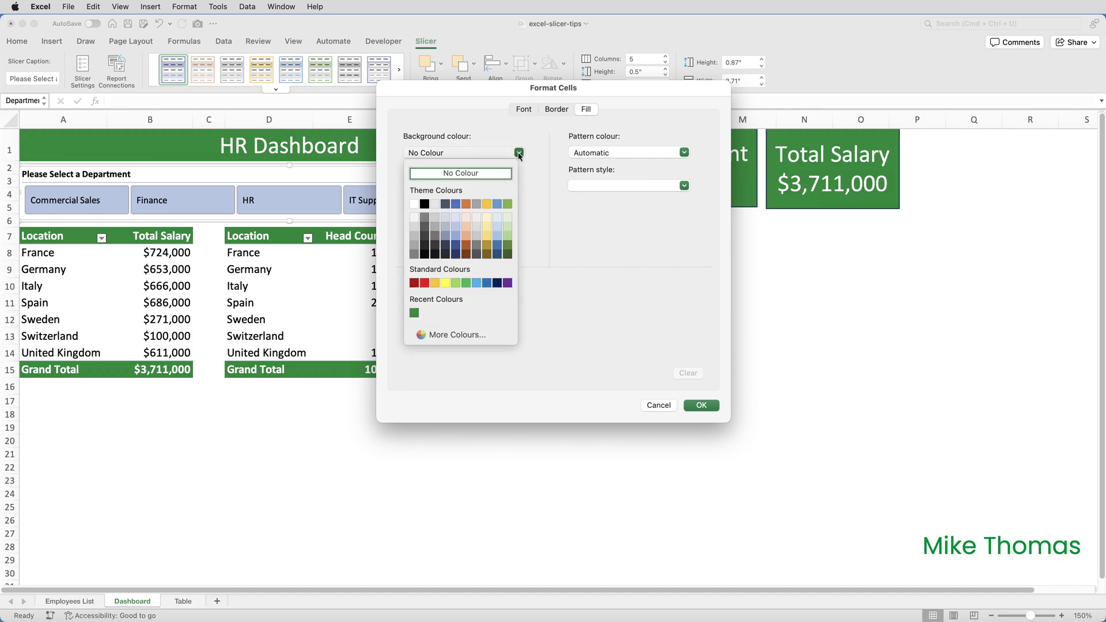
{"action": "left_click", "coordinate": [445, 283]}
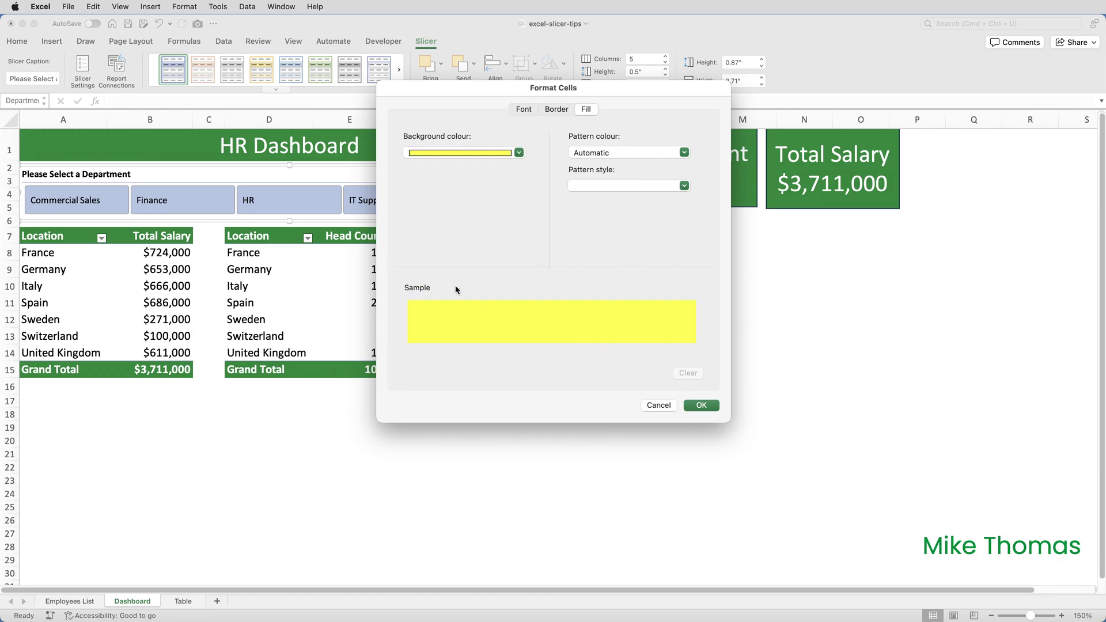
{"action": "left_click", "coordinate": [684, 406]}
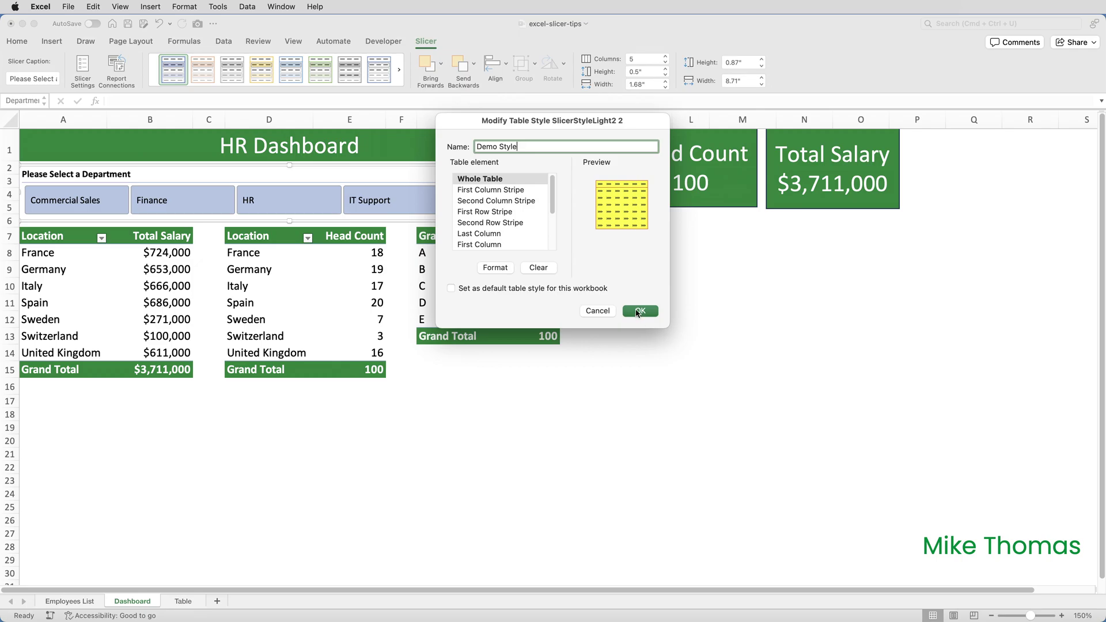
{"action": "left_click", "coordinate": [638, 315]}
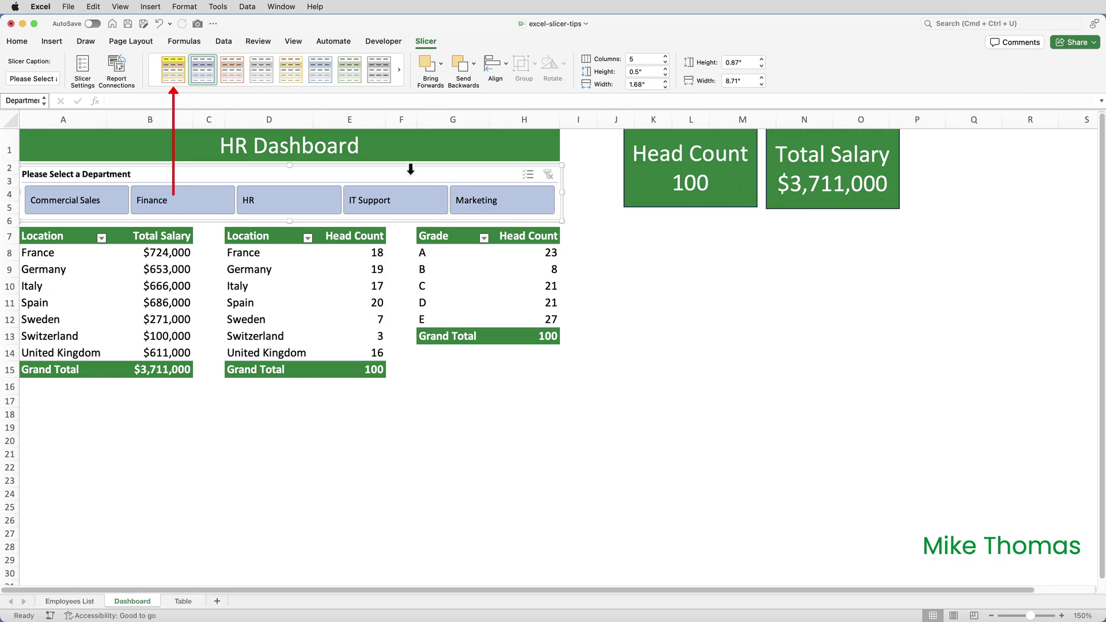
{"action": "left_click", "coordinate": [178, 73]}
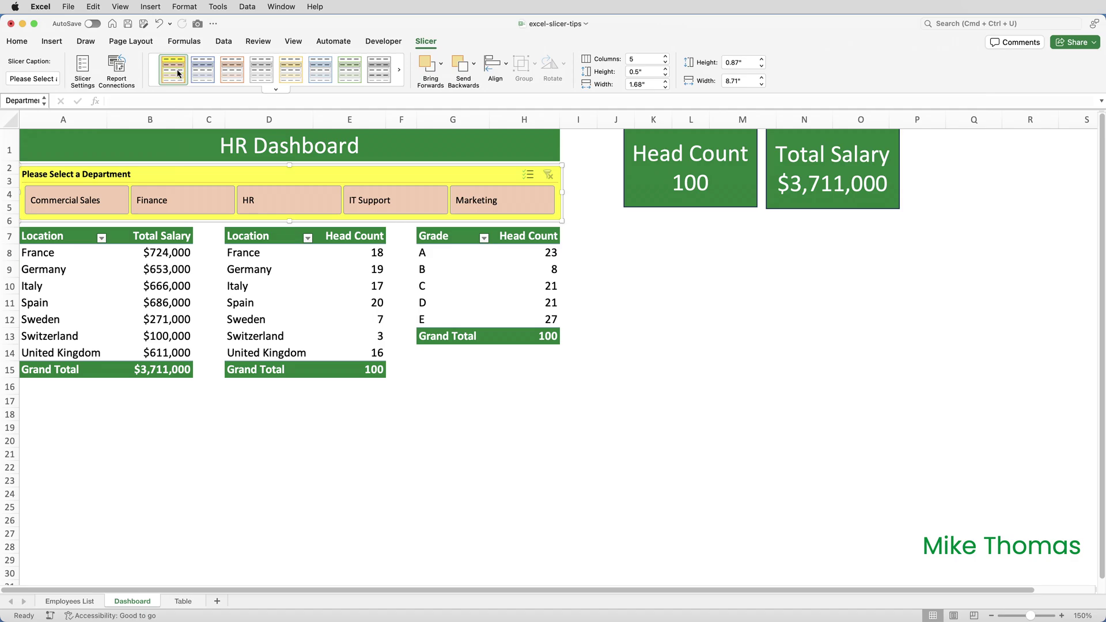
{"action": "right_click", "coordinate": [178, 73]}
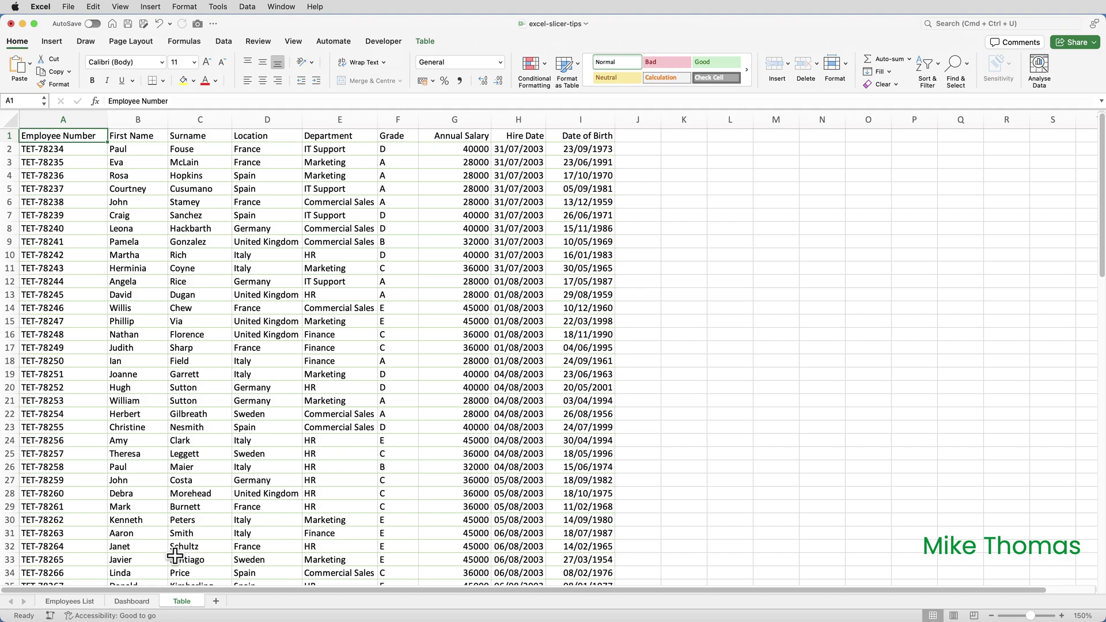
Step: Insert a Department slicer for the table on the Table sheet and move it beside the data, over columns K to M
{"action": "left_click", "coordinate": [426, 41]}
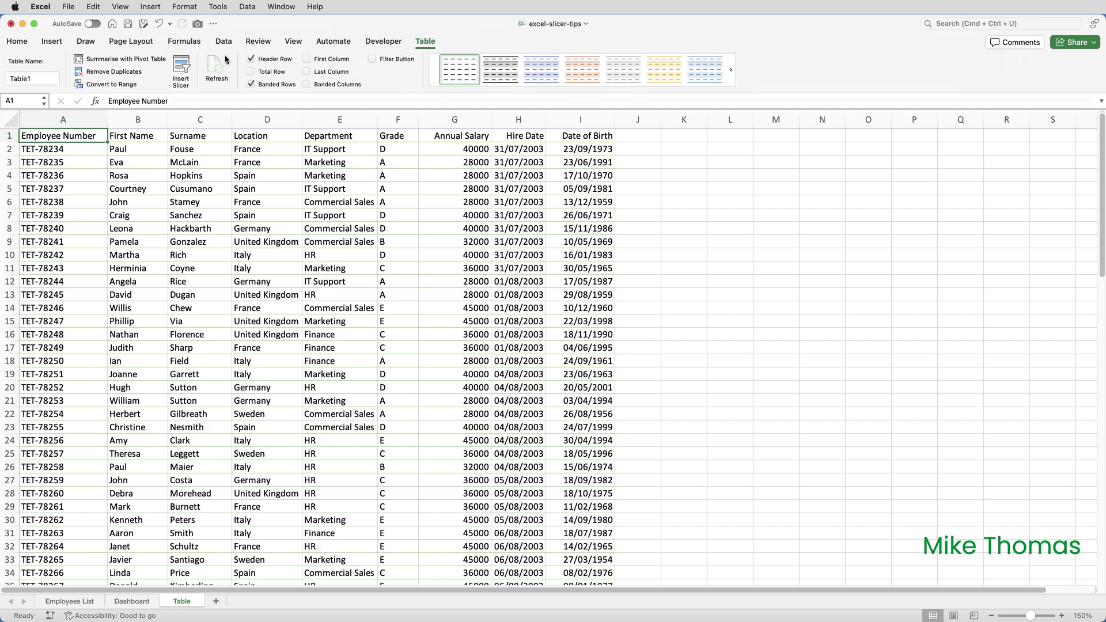
{"action": "left_click", "coordinate": [184, 65]}
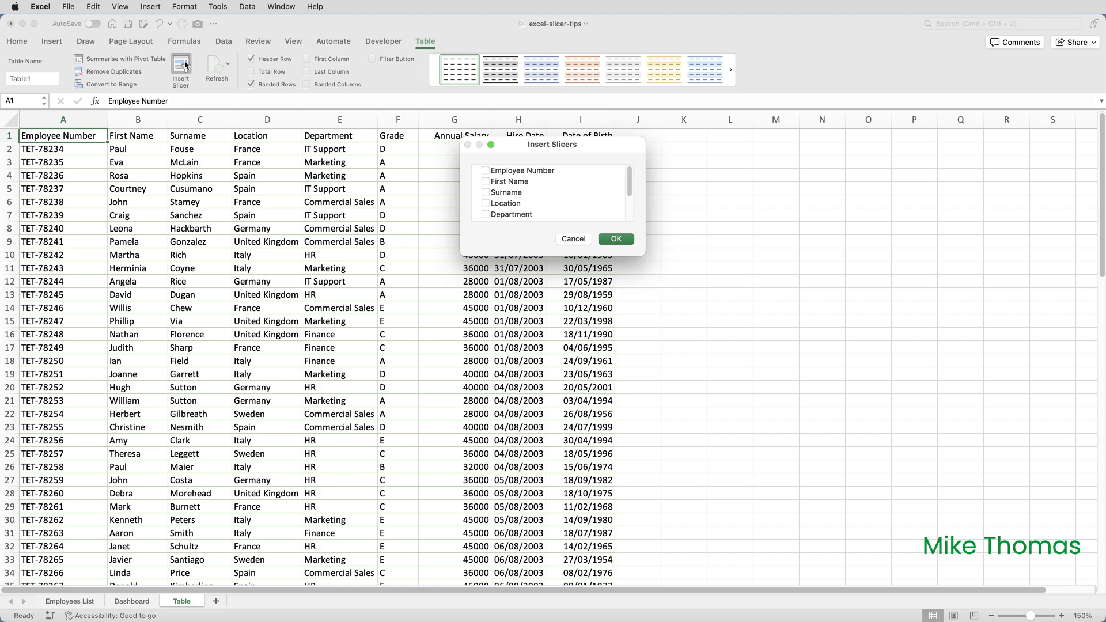
{"action": "left_click", "coordinate": [485, 215]}
{"action": "left_click", "coordinate": [609, 242]}
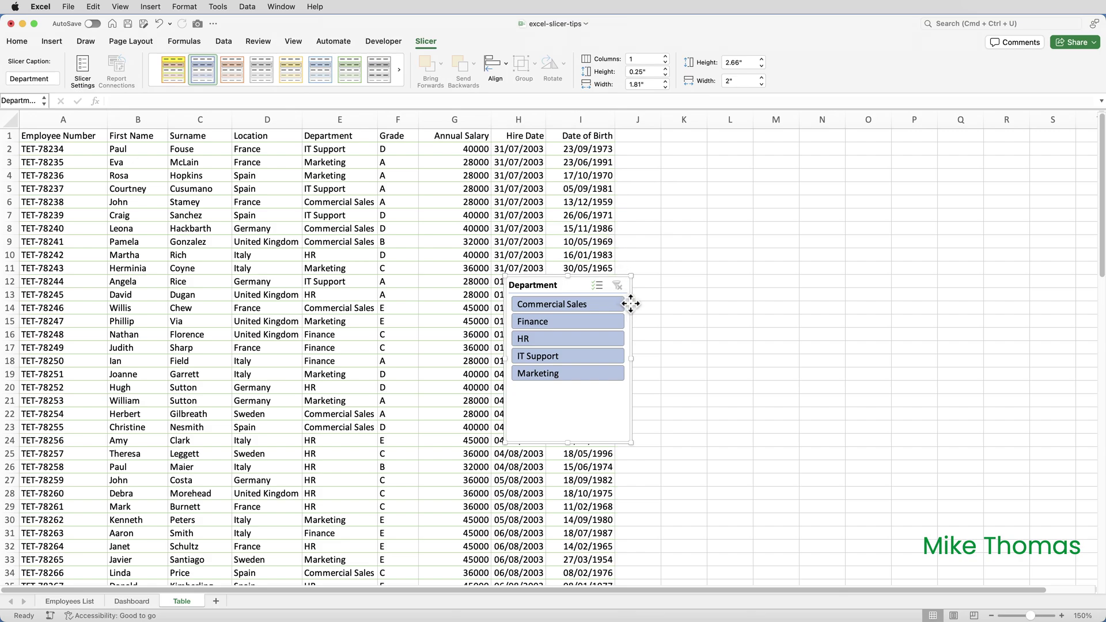
{"action": "left_click_drag", "start_coordinate": [631, 304], "coordinate": [801, 167]}
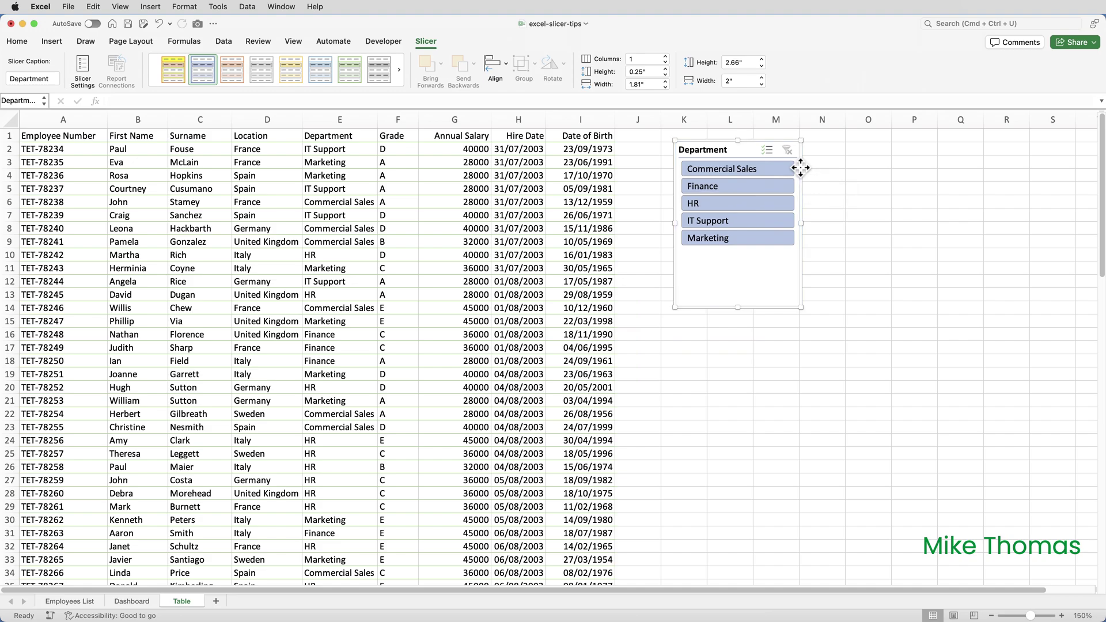
Step: Filter the employee table with the Department slicer by Finance, HR, IT Support and Marketing in turn
{"action": "left_click", "coordinate": [761, 194]}
{"action": "left_click", "coordinate": [750, 205]}
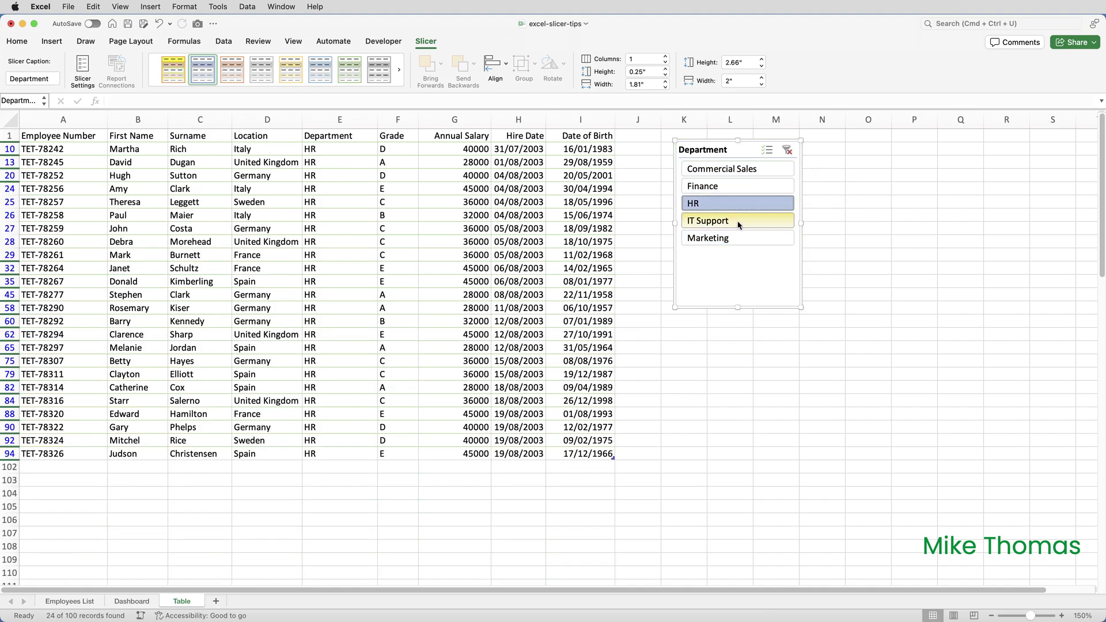
{"action": "left_click", "coordinate": [739, 224]}
{"action": "left_click", "coordinate": [735, 239]}
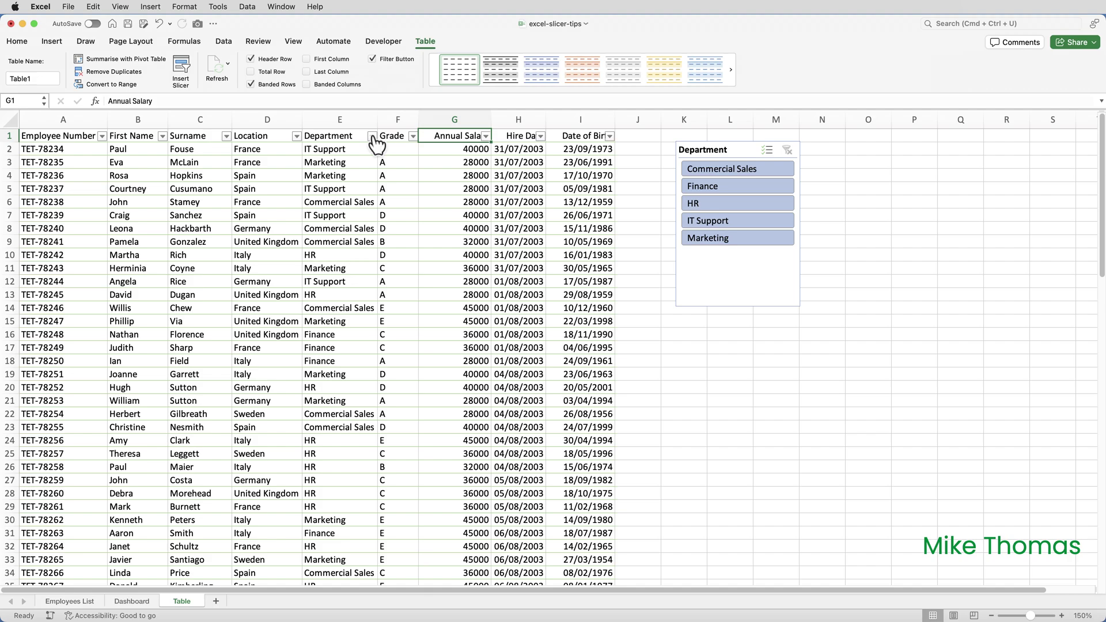
Step: Open the Department column's filter options, and filter the employee table to HR with the slicer instead
{"action": "left_click", "coordinate": [372, 137]}
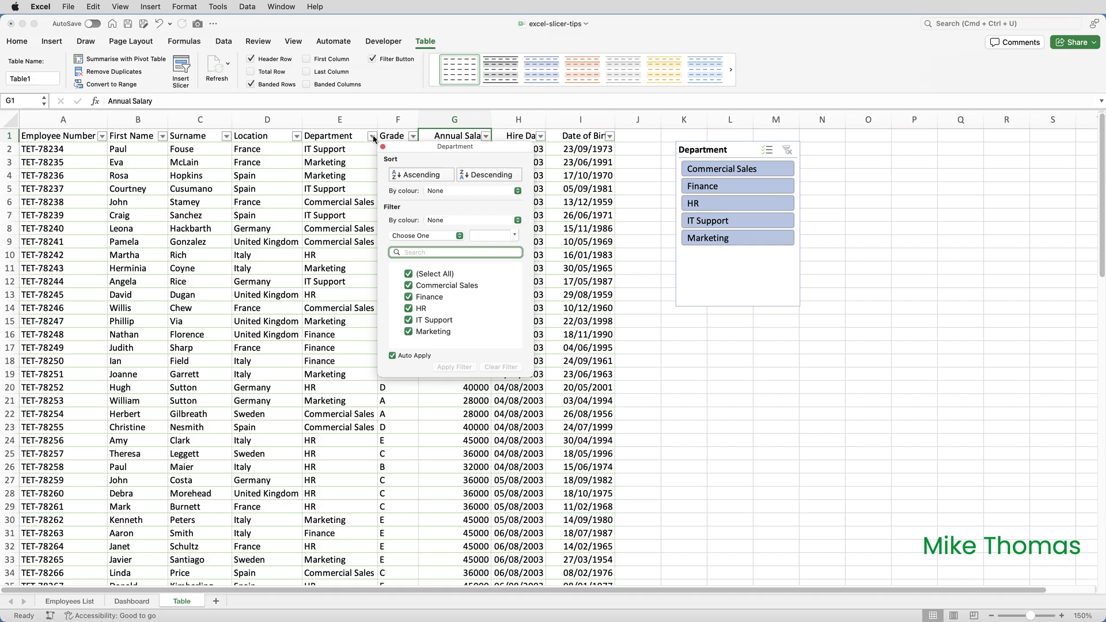
{"action": "left_click", "coordinate": [737, 203]}
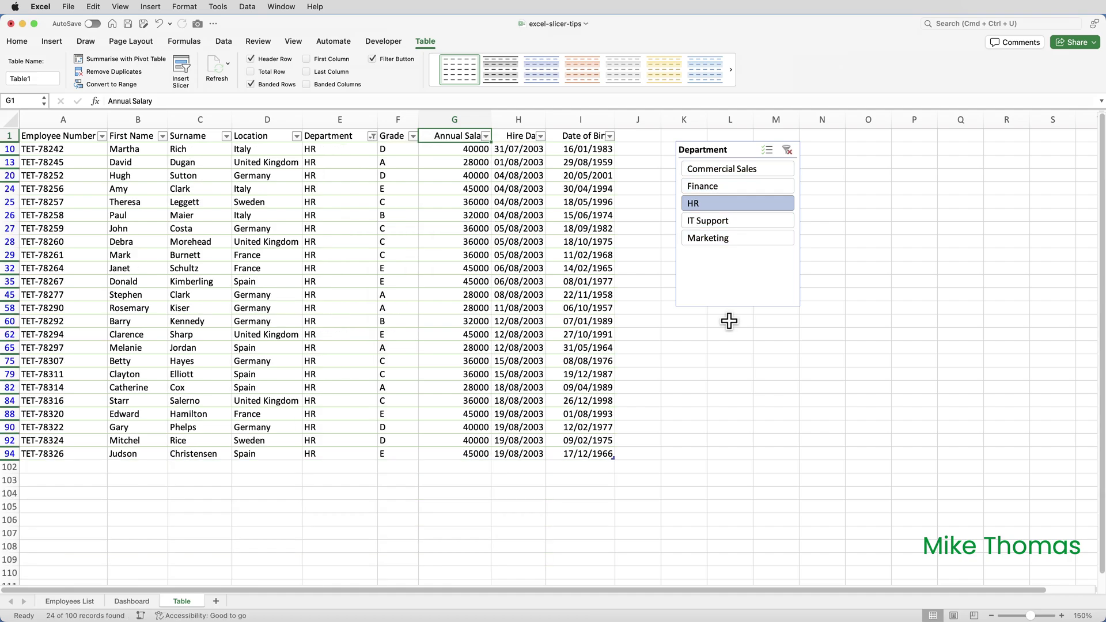